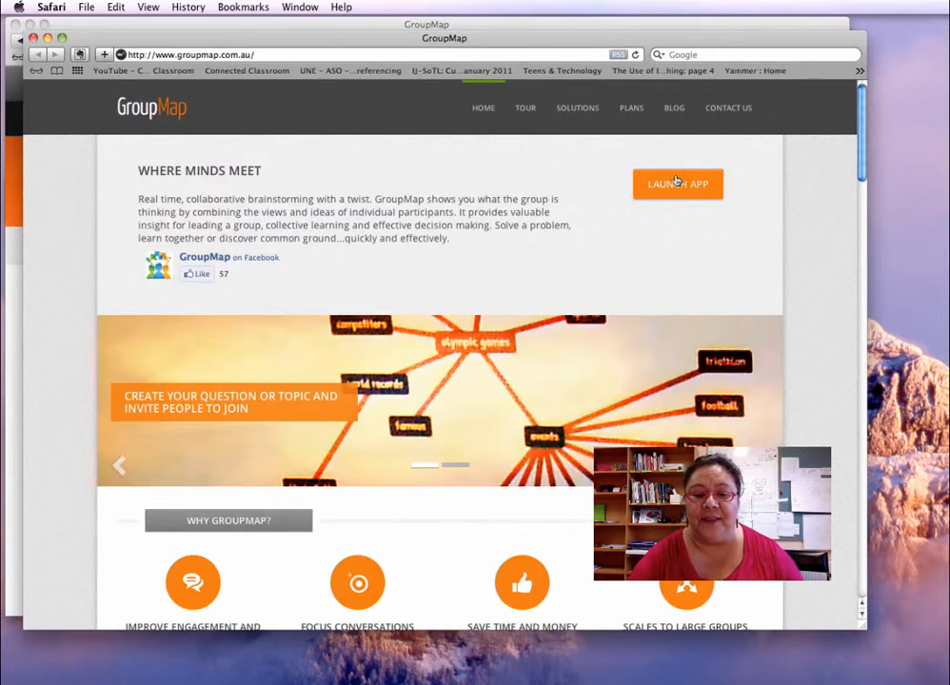
Launch the GroupMap web app from the groupmap.com.au homepage
click(675, 184)
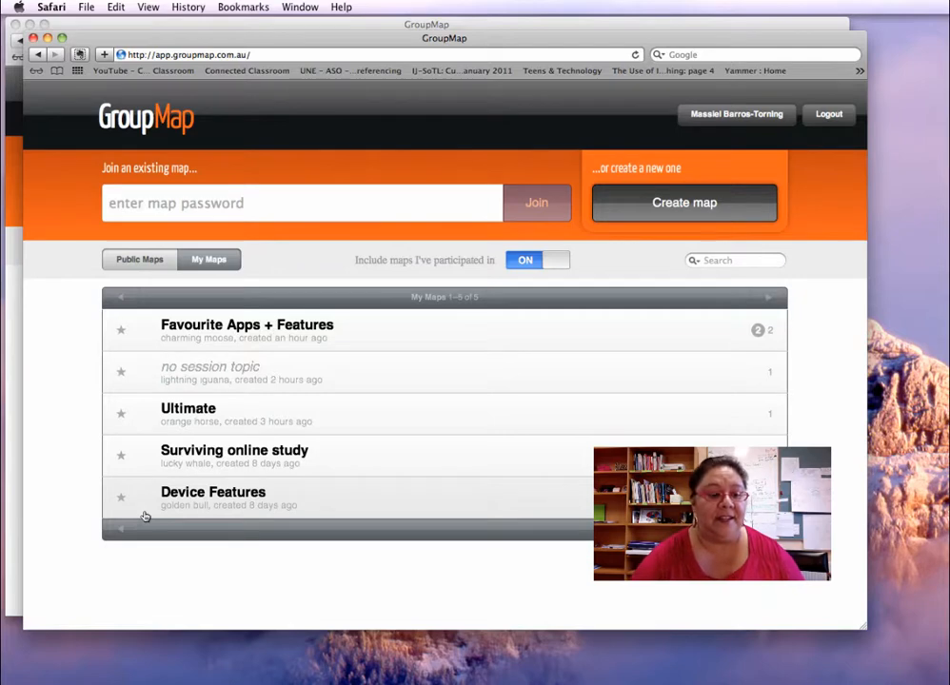
Create a new empty map from the dashboard, opening session crimson_monkey in My Map view
click(116, 205)
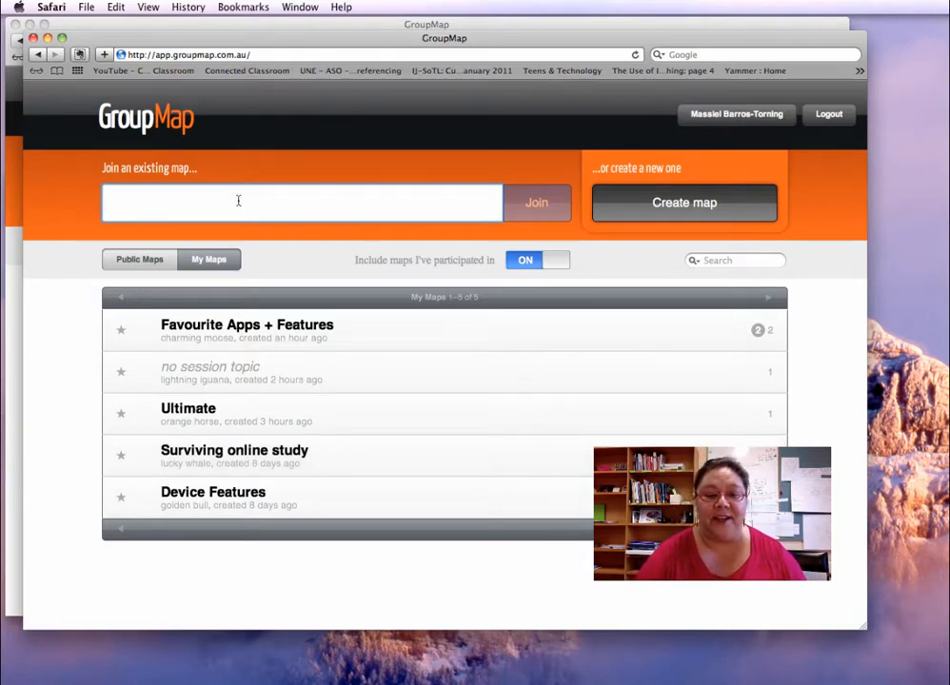
click(699, 205)
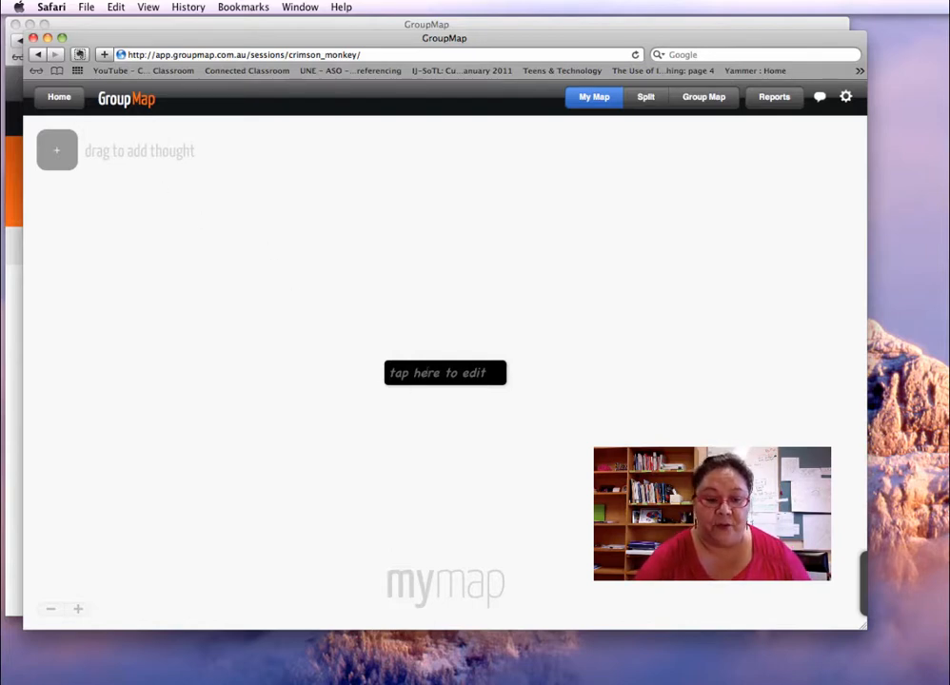
Type 'Everything about flies' into the central topic, correcting the early typo
click(431, 373)
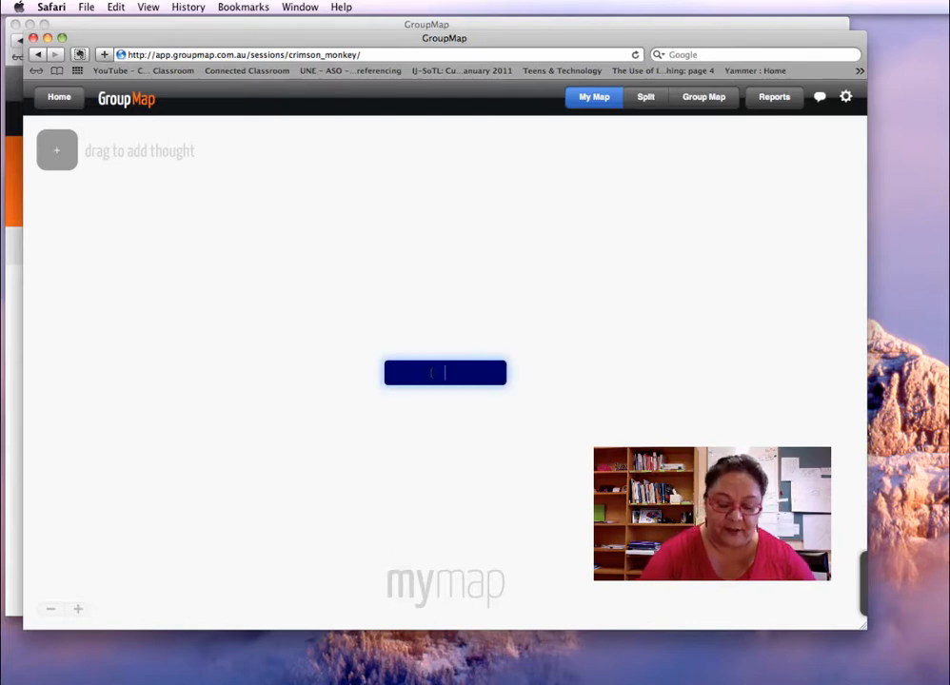
text(Everyt)
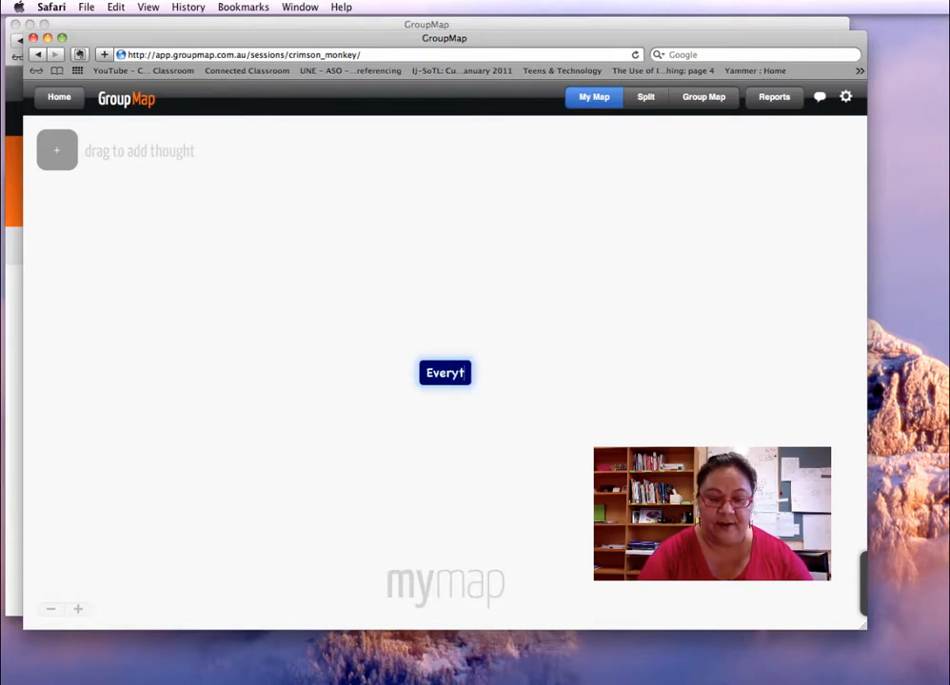
key(BackSpace)
key(BackSpace)
key(BackSpace)
key(BackSpace)
key(BackSpace)
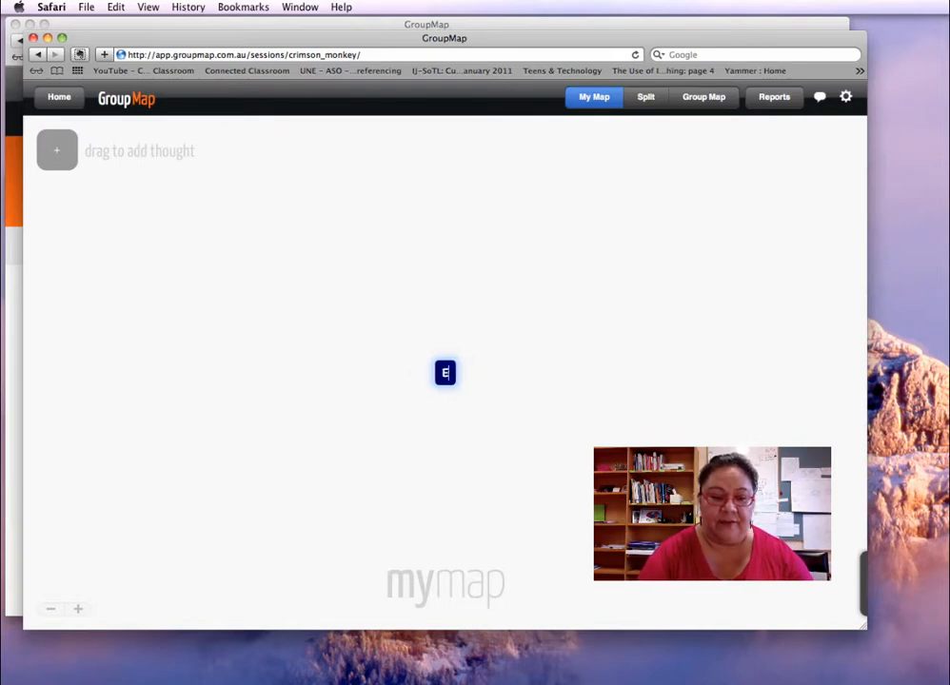
text(verything abo)
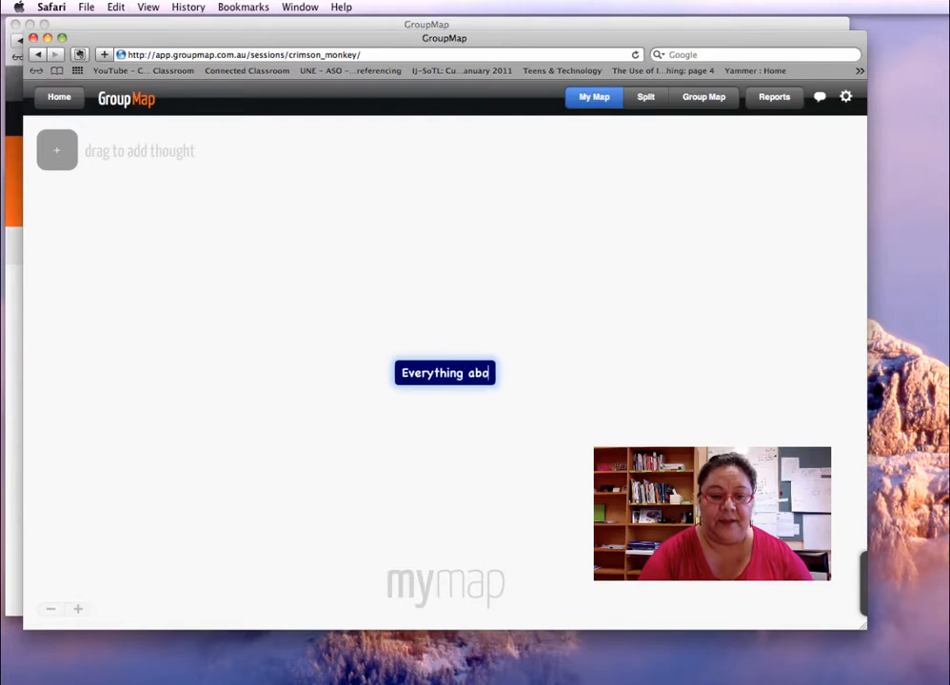
text(ut flies)
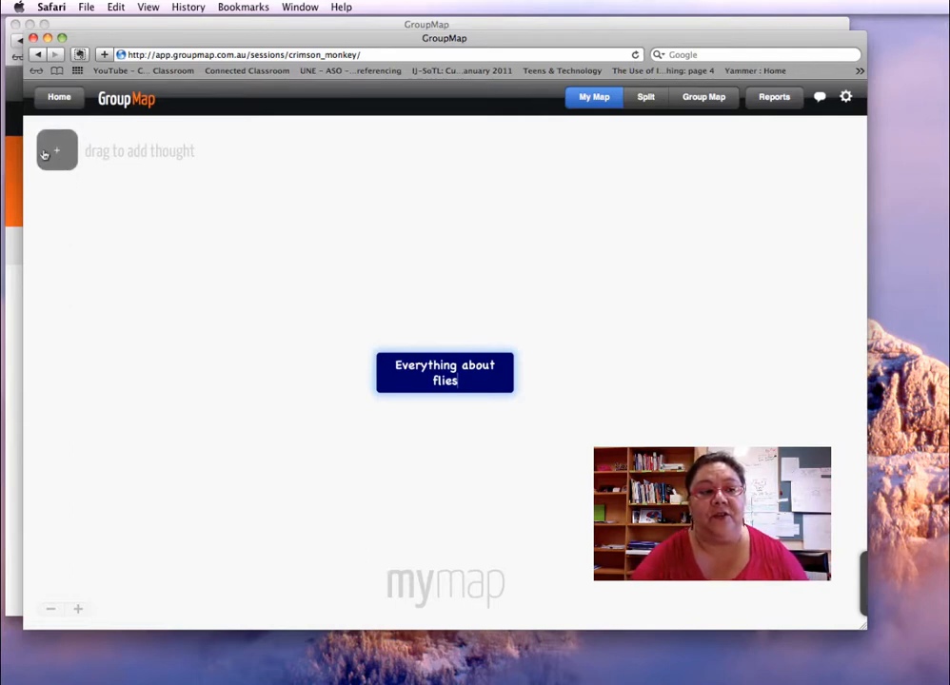
Add a buzz thought off the central topic, with a noise thought branching beyond it
drag(46, 154, 366, 369)
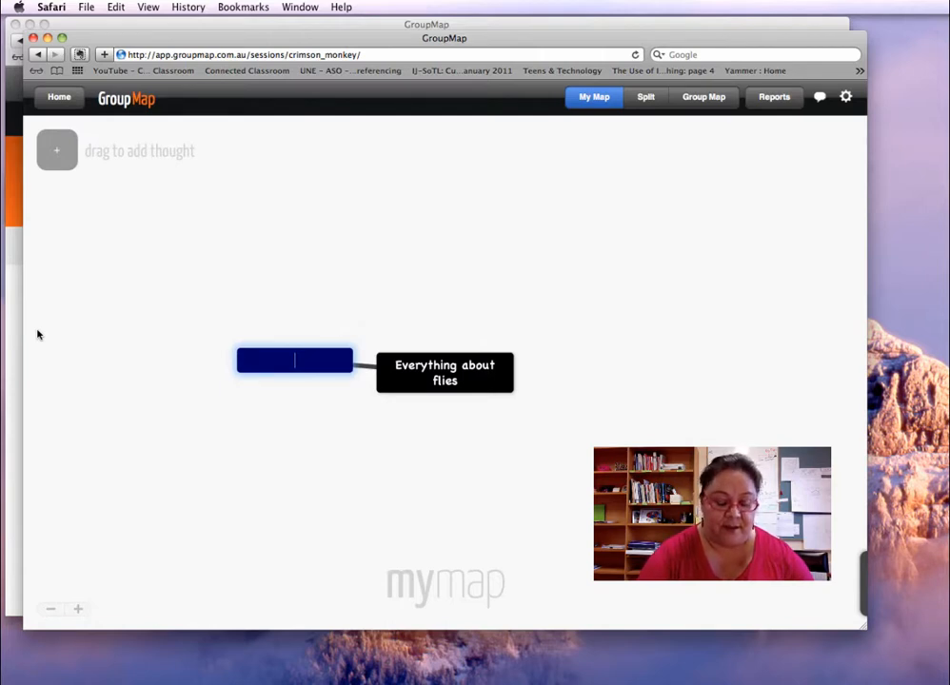
text(buzz)
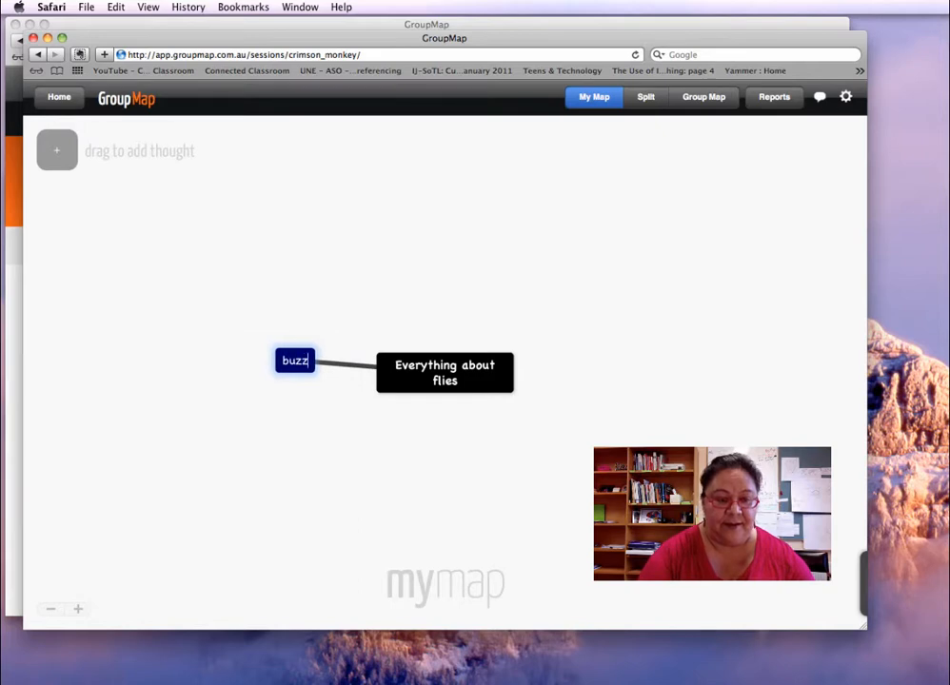
key(Return)
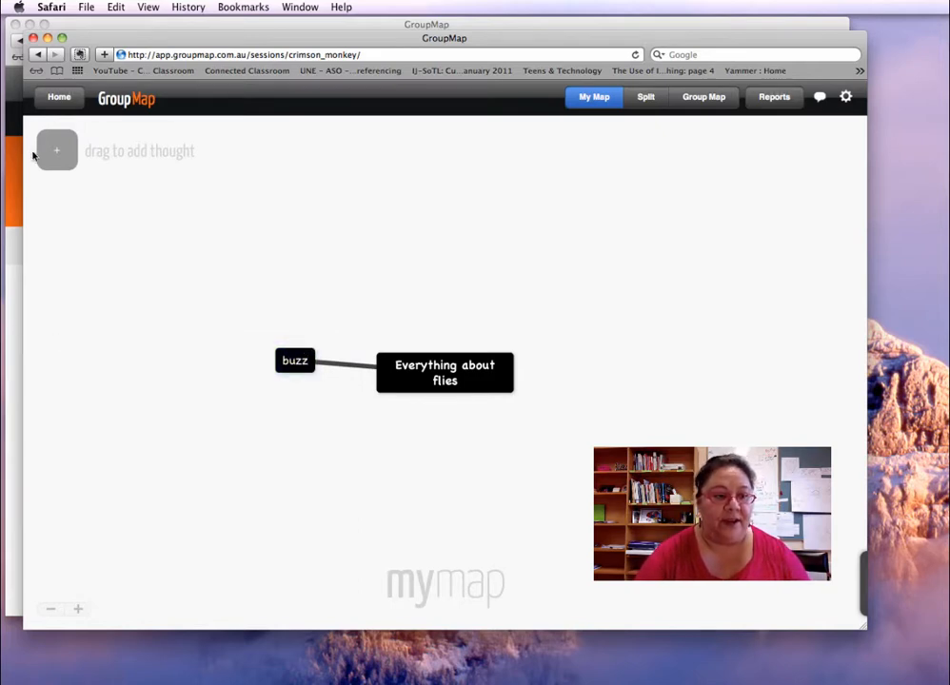
drag(57, 150, 302, 360)
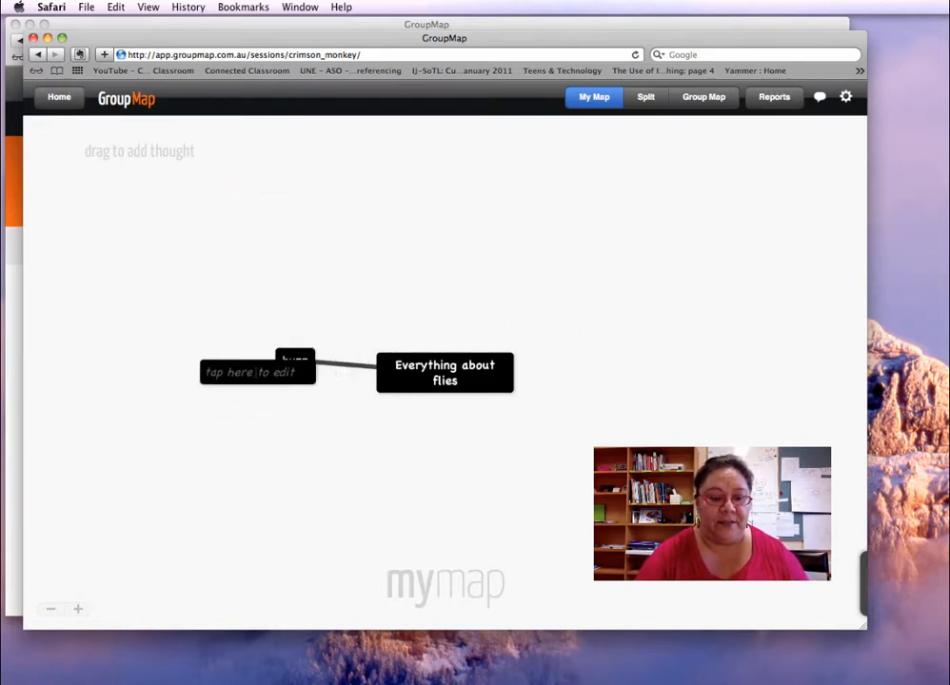
click(252, 372)
text(n)
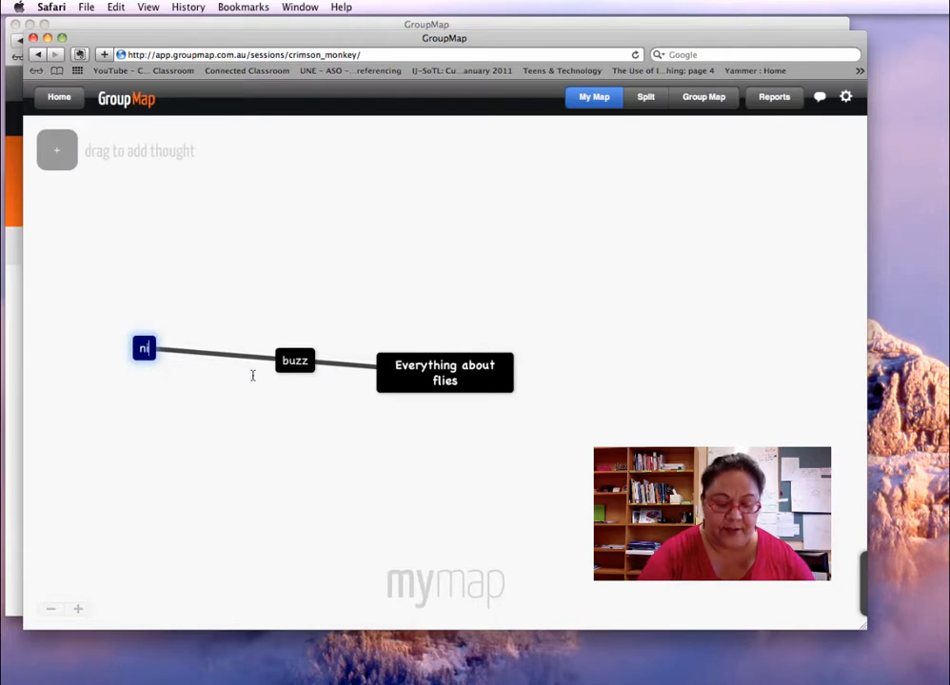
text(d)
key(BackSpace)
text(oise)
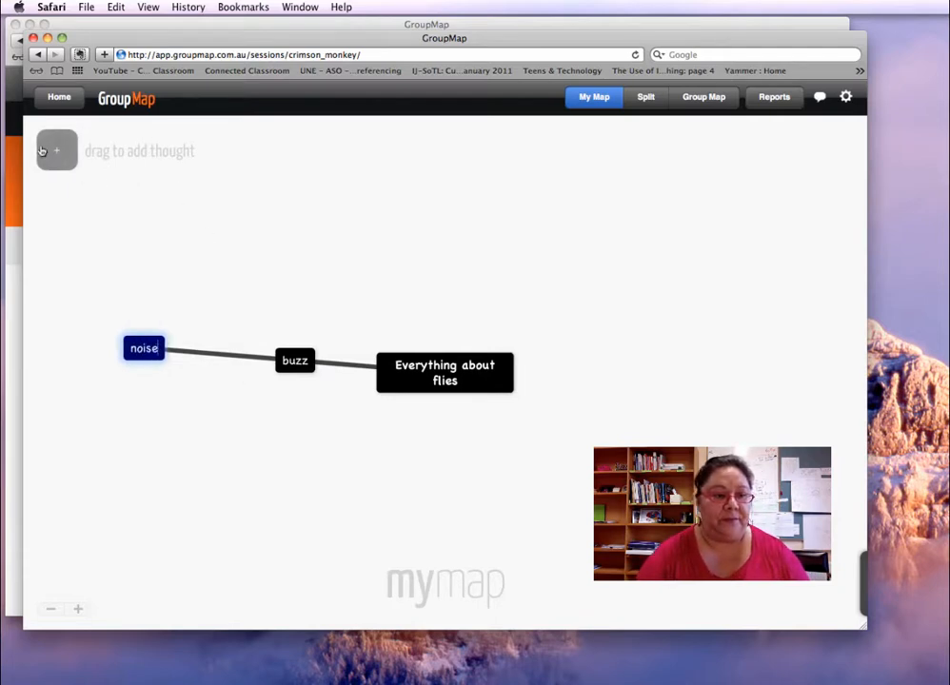
Add summer days and insects thoughts around the central topic
drag(56, 150, 592, 390)
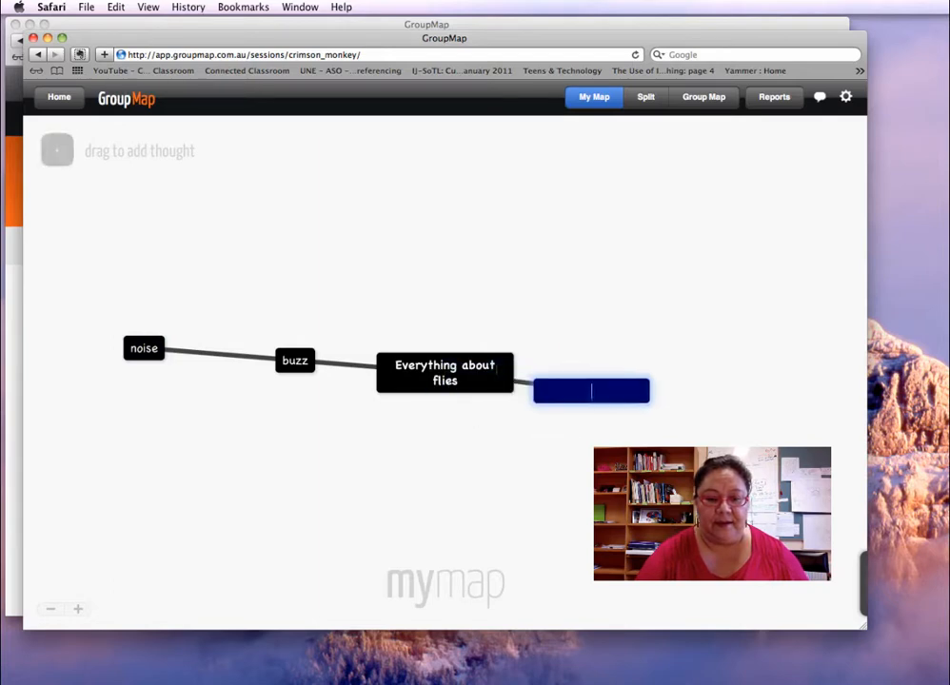
text(summ)
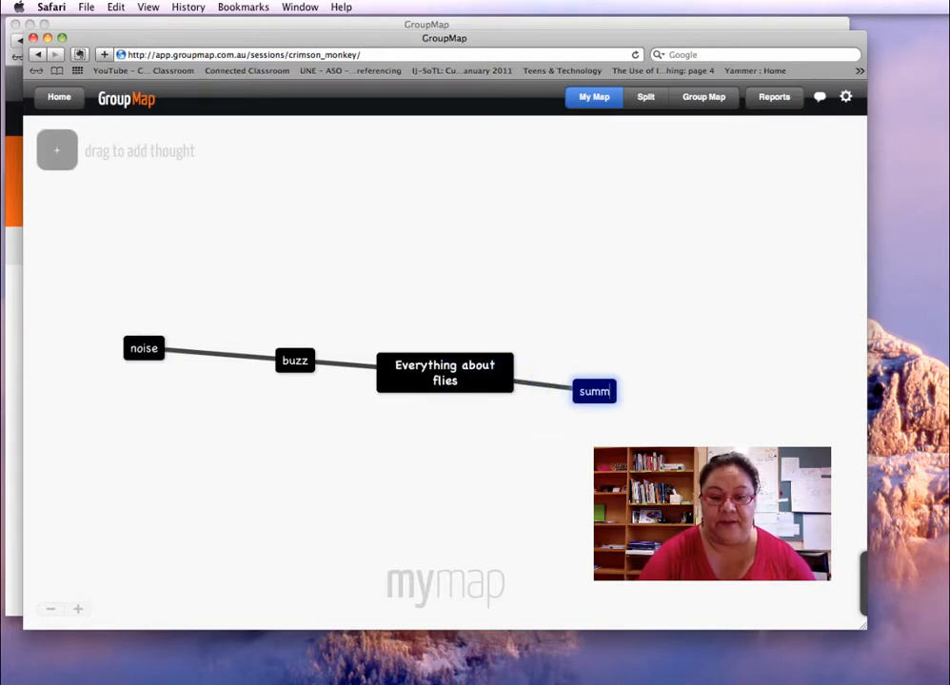
text(er days)
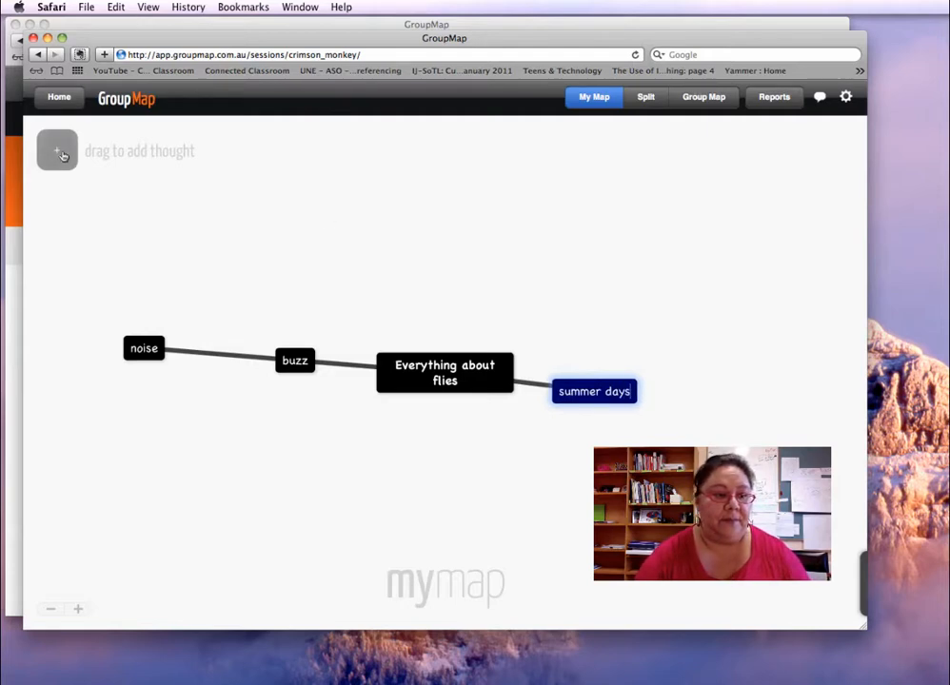
drag(57, 150, 296, 500)
drag(45, 145, 408, 433)
text(insects)
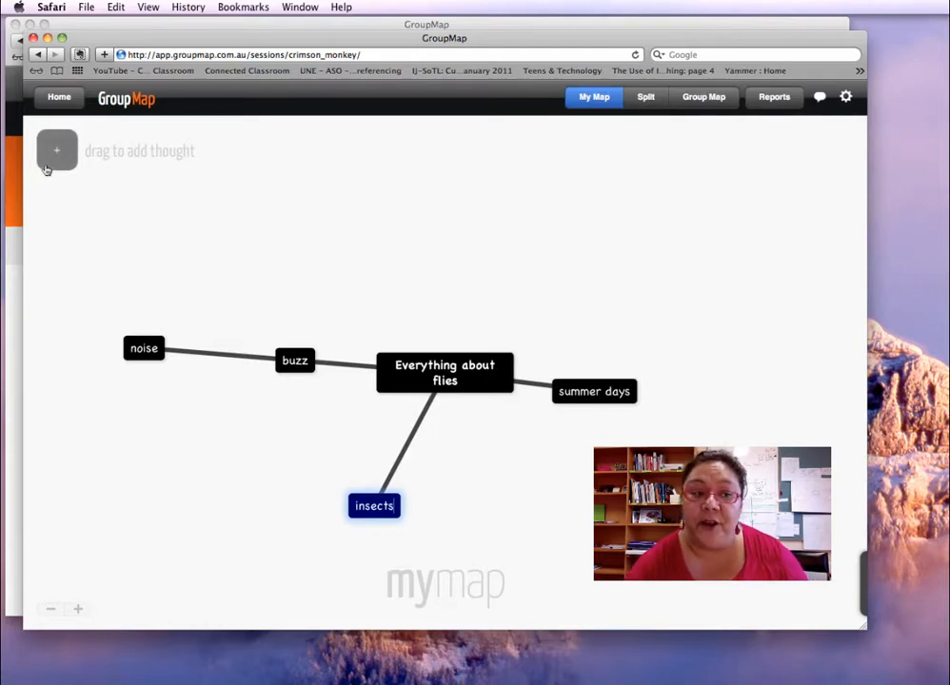
drag(53, 152, 491, 342)
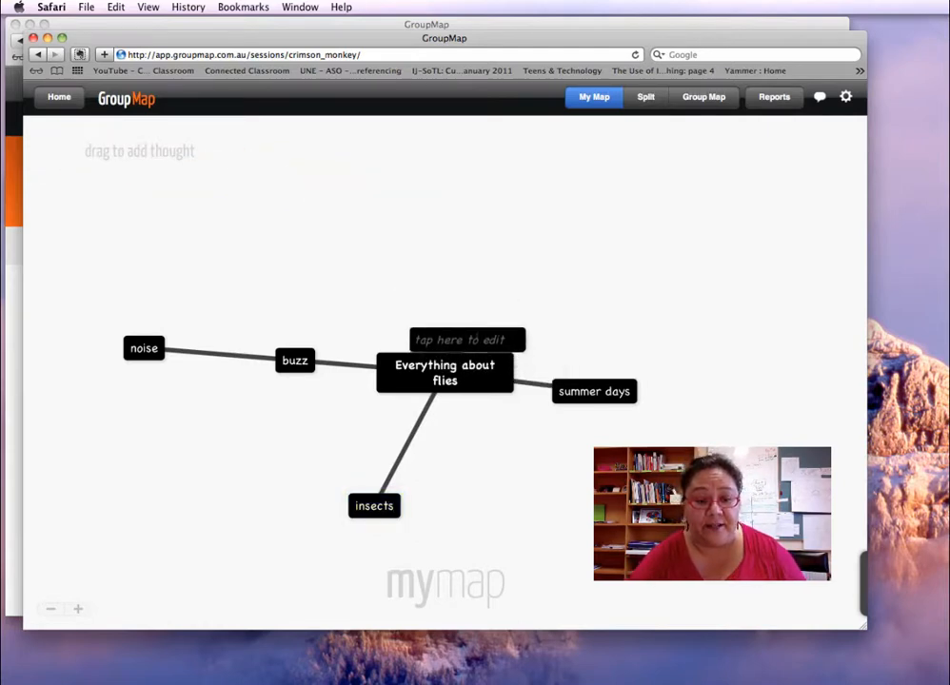
Name the new thought 'six legs' and attach it as a branch beneath insects
click(481, 273)
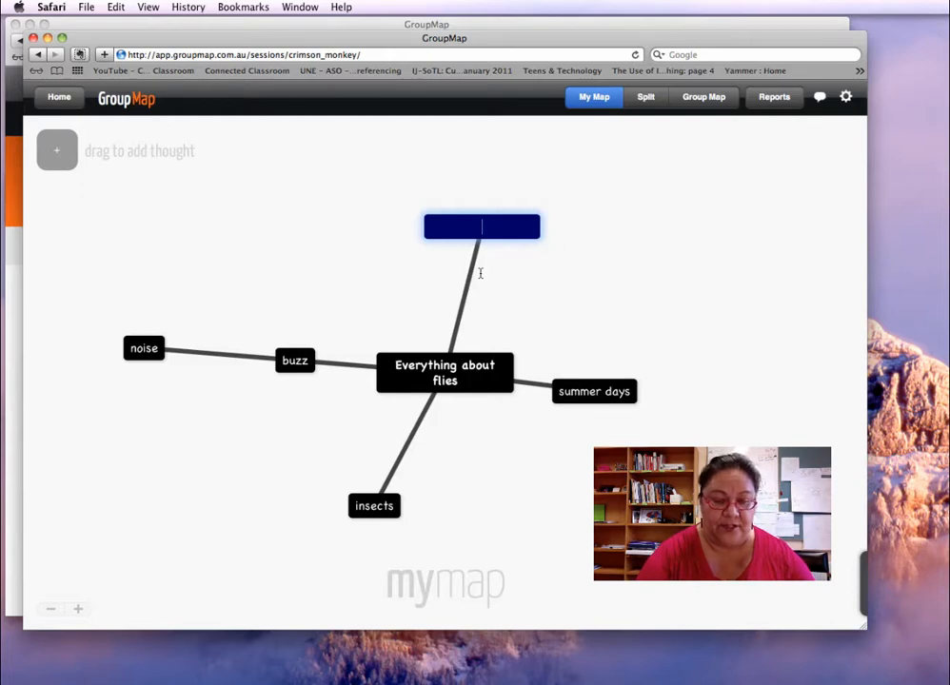
text(s)
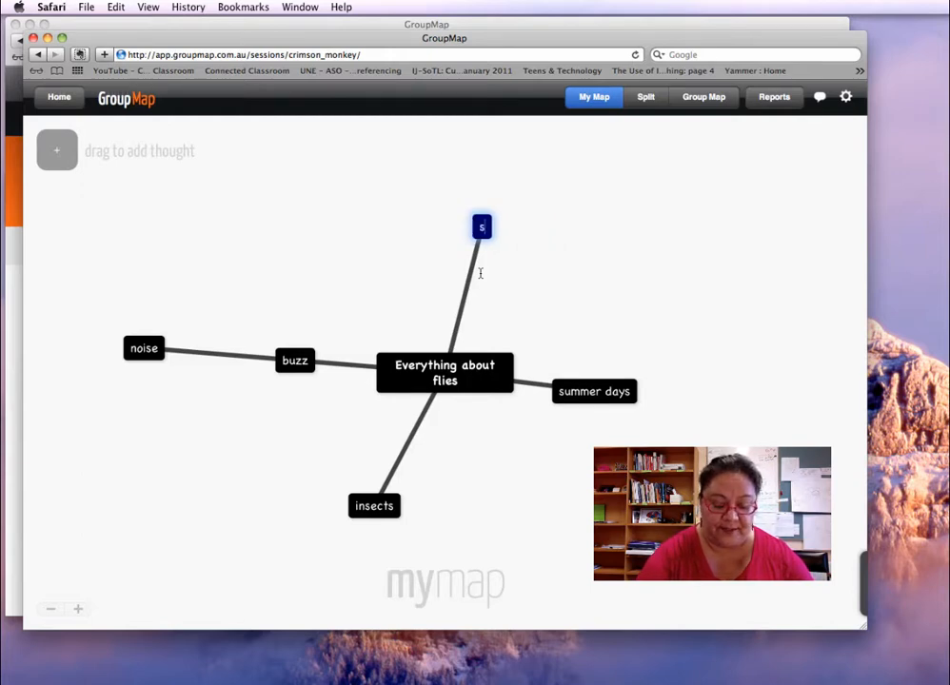
text(ix legs)
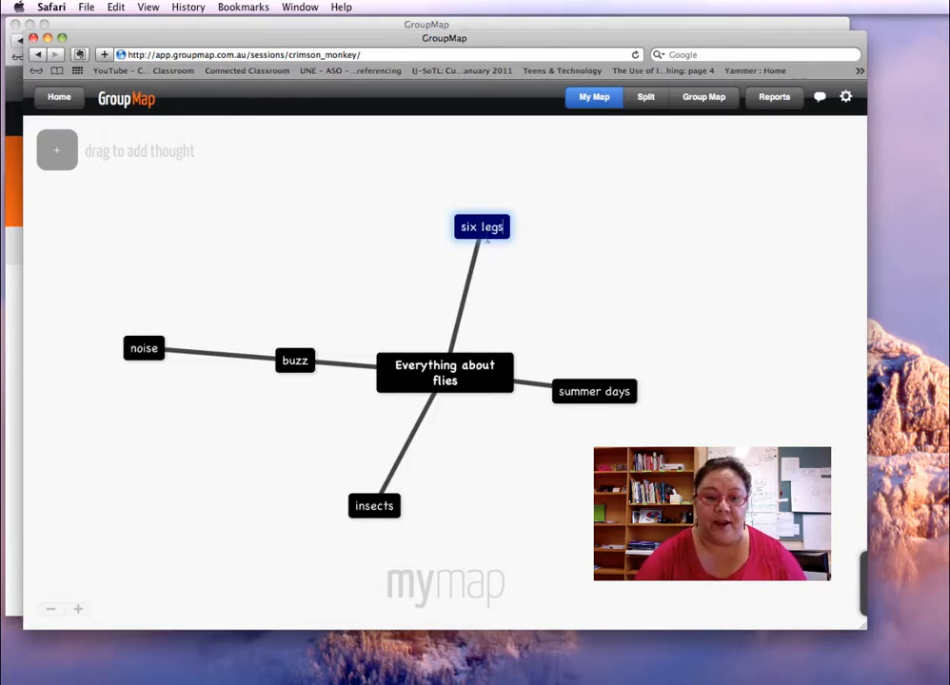
drag(457, 223, 390, 557)
click(483, 278)
click(560, 260)
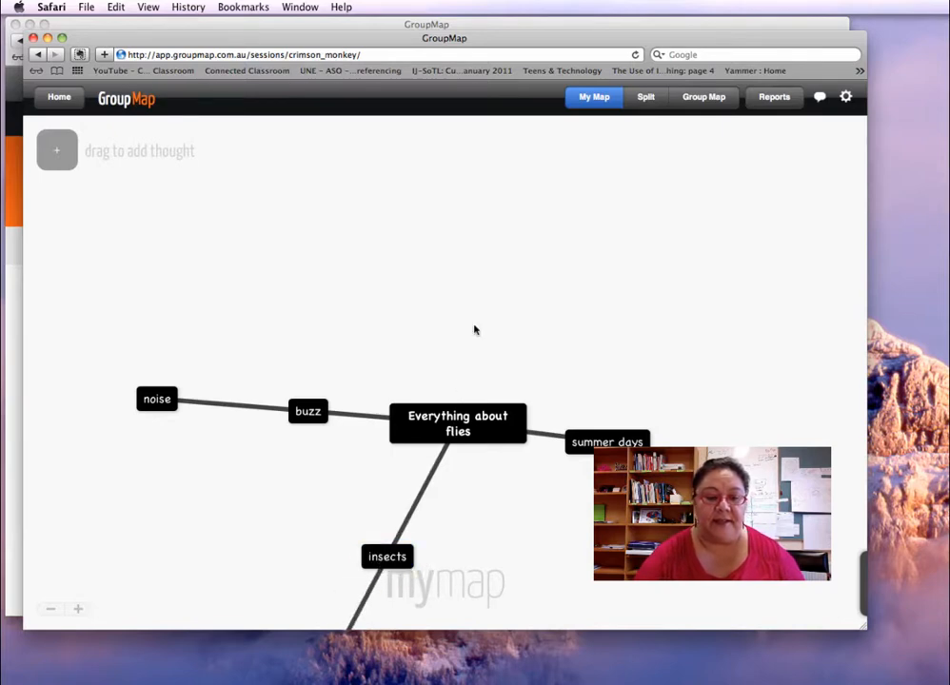
drag(486, 289, 447, 130)
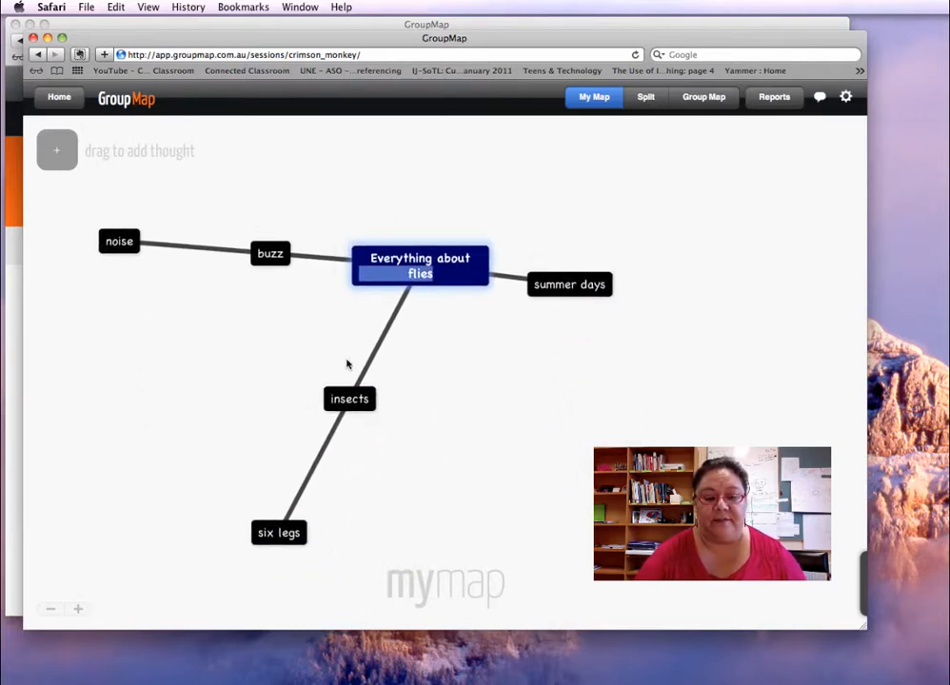
click(429, 366)
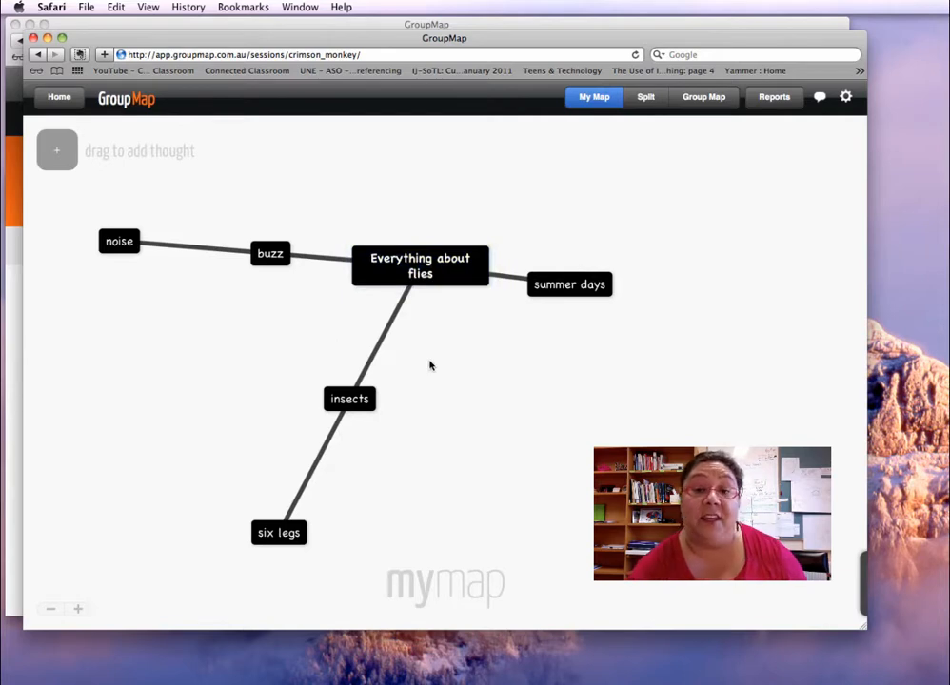
double_click(545, 283)
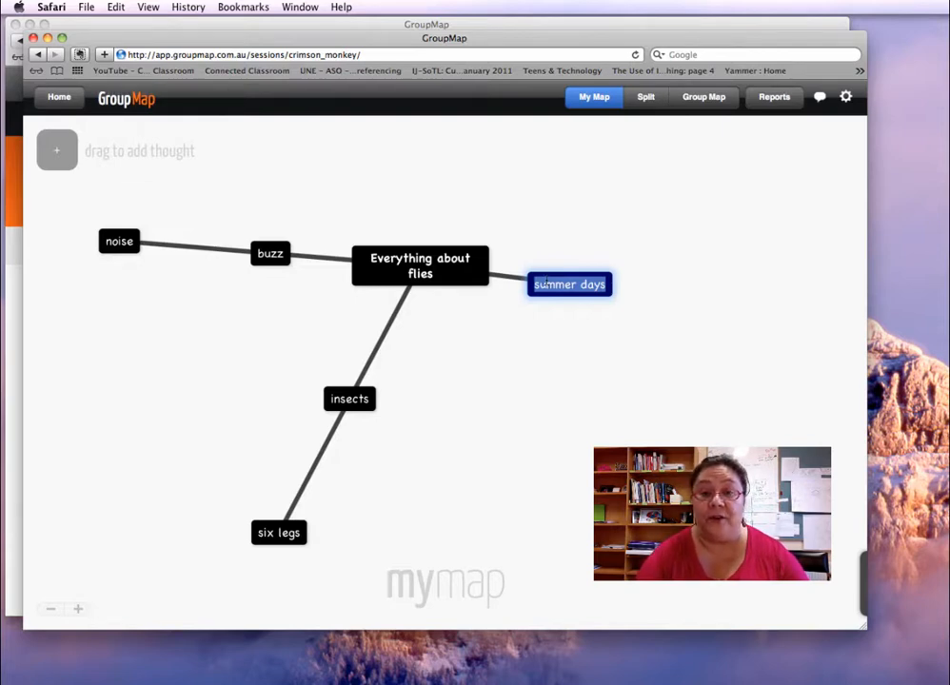
key(BackSpace)
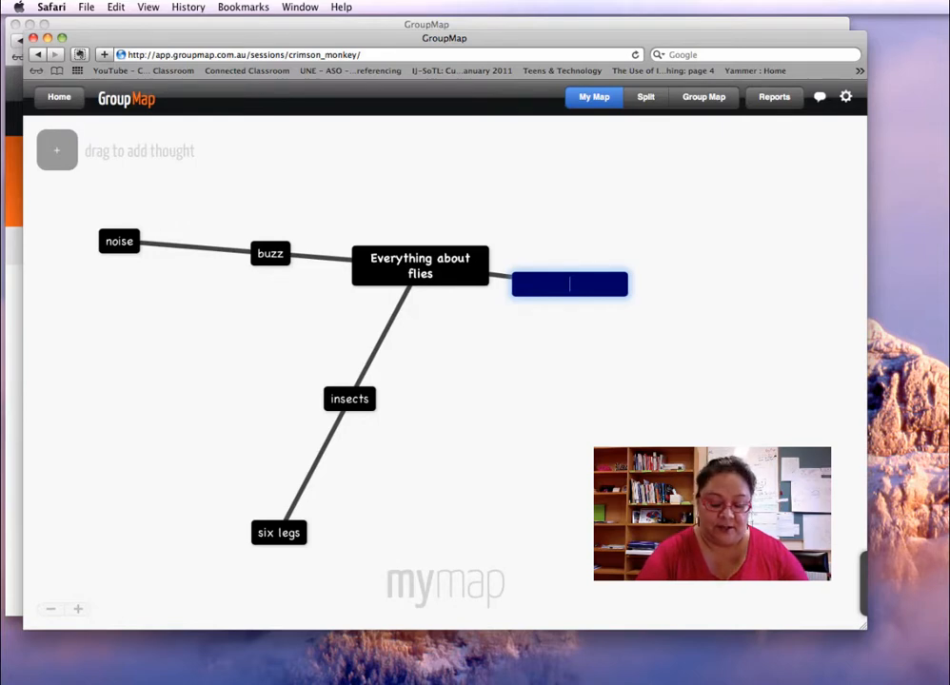
text(su)
key(BackSpace)
key(BackSpace)
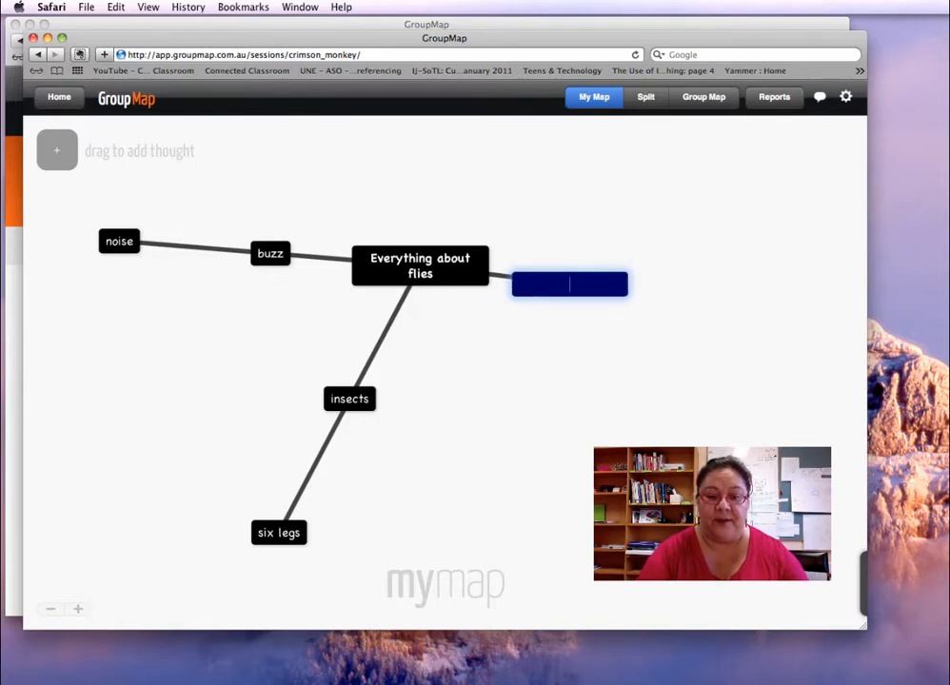
text(s)
key(BackSpace)
text(m)
key(BackSpace)
text(summer morn)
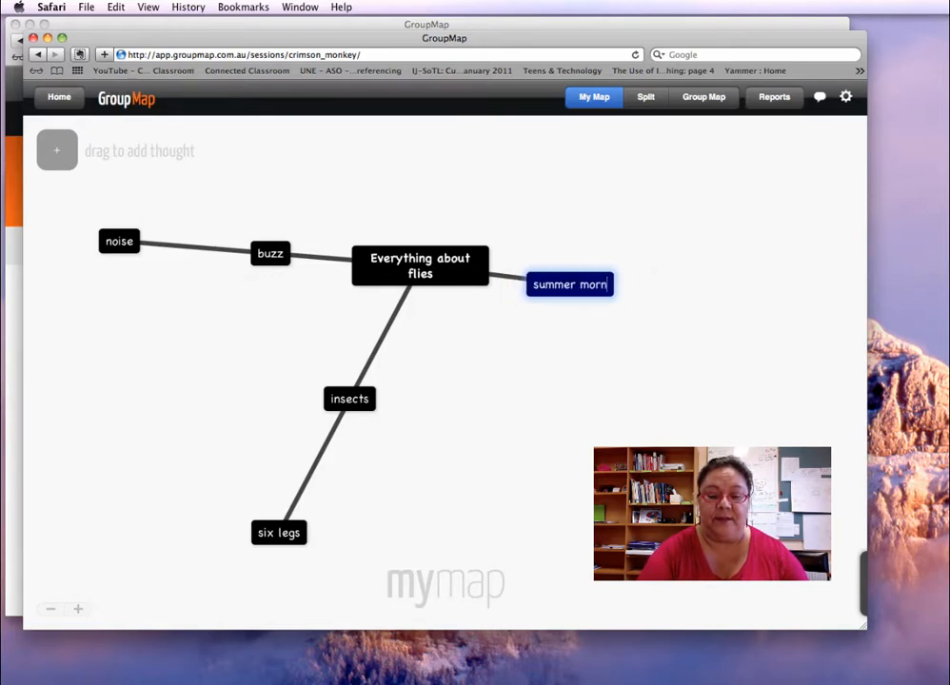
text(ings)
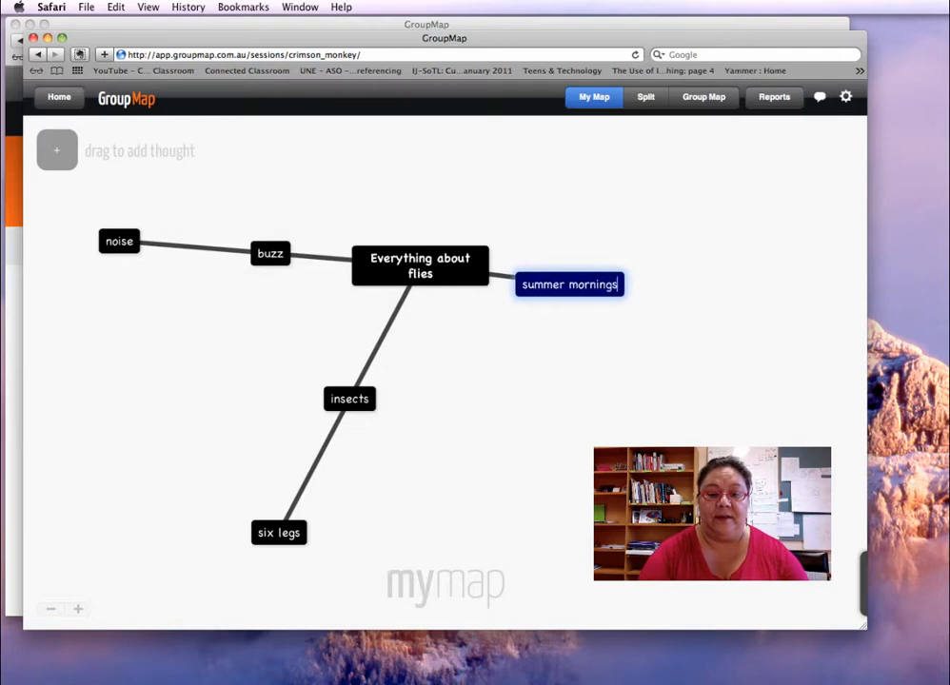
key(Return)
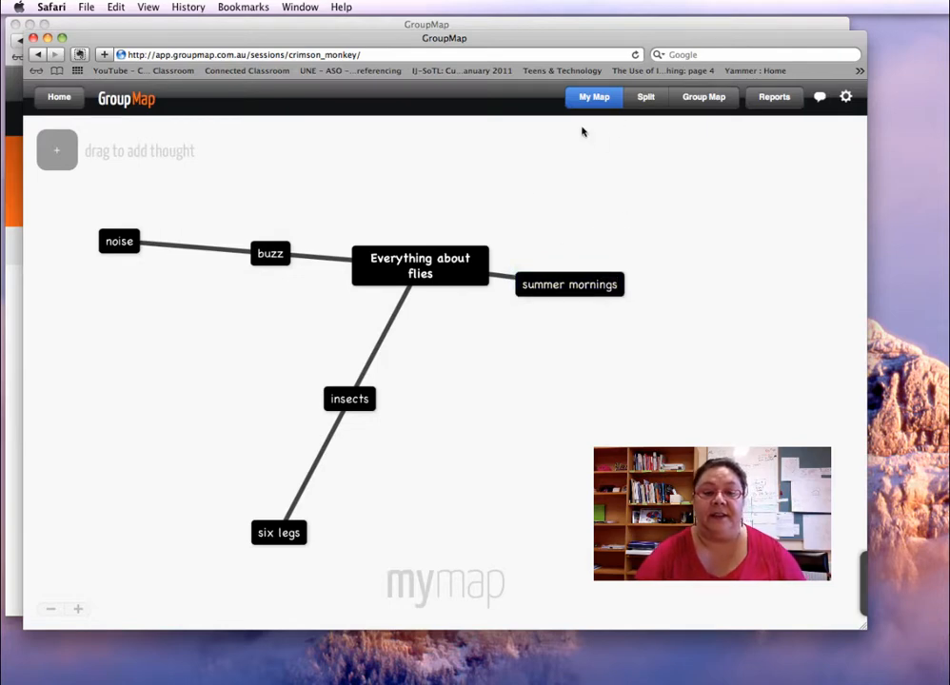
scroll(592, 138, up, 1)
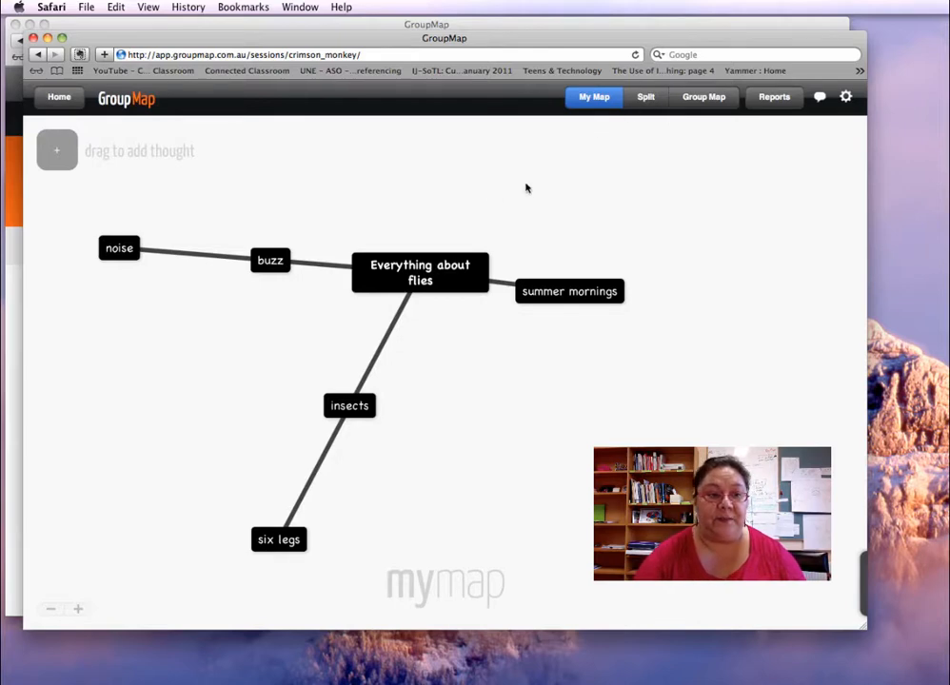
scroll(561, 154, up, 1)
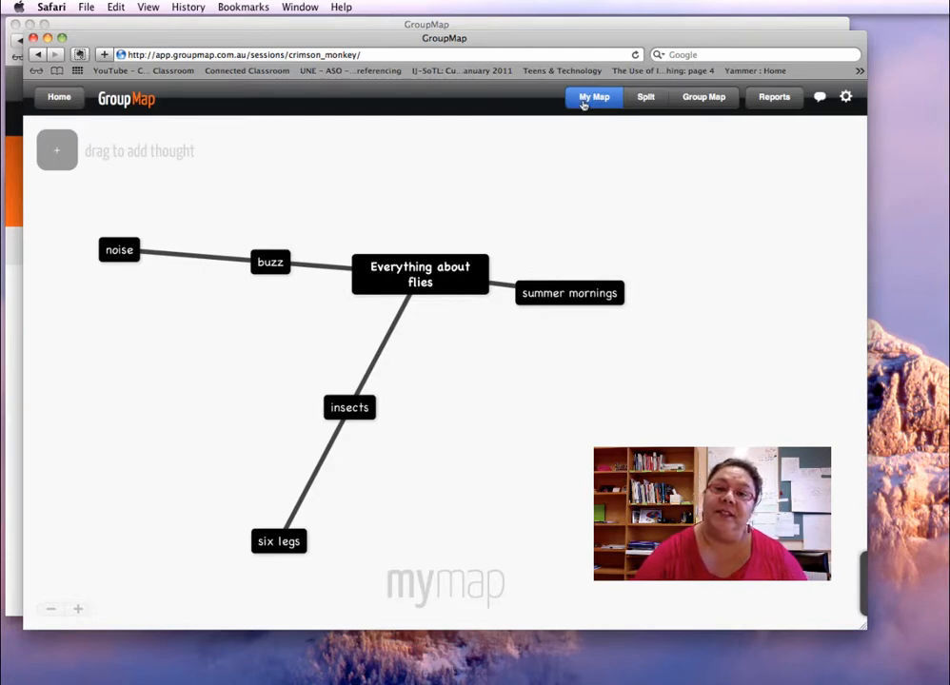
click(705, 100)
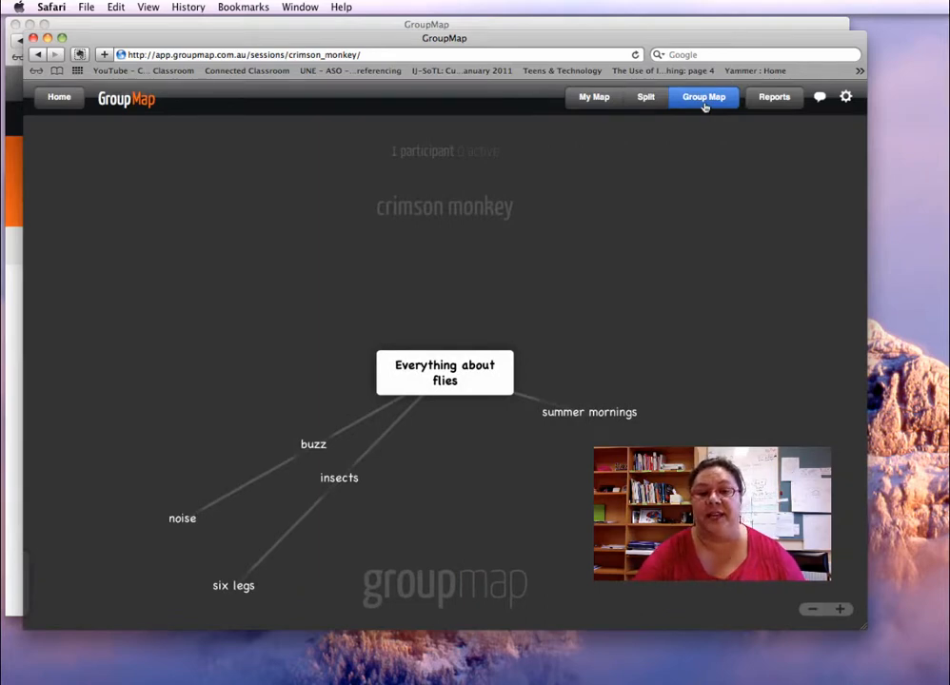
click(644, 100)
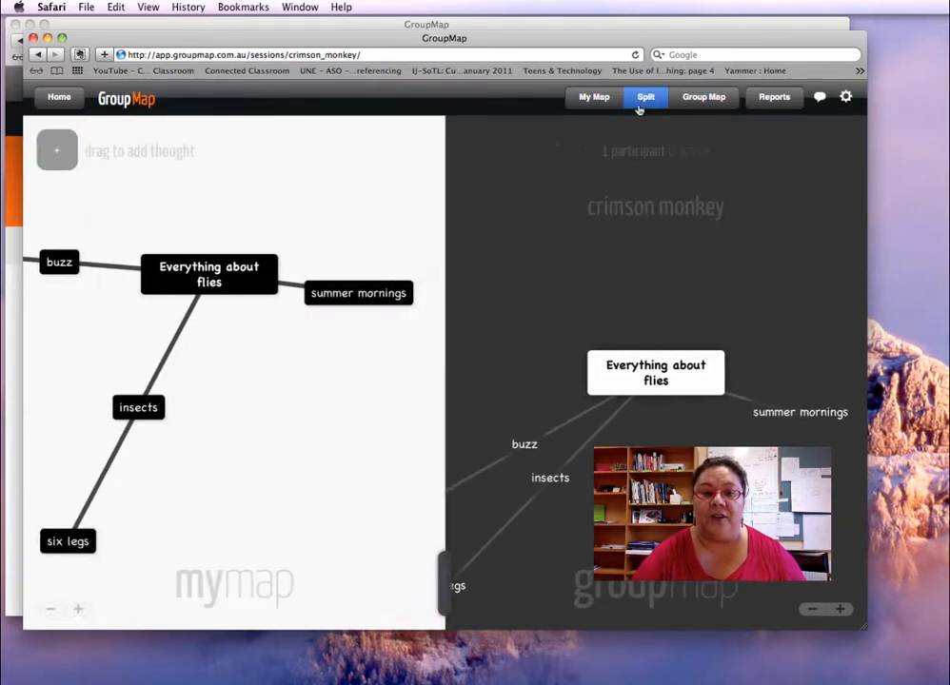
click(593, 100)
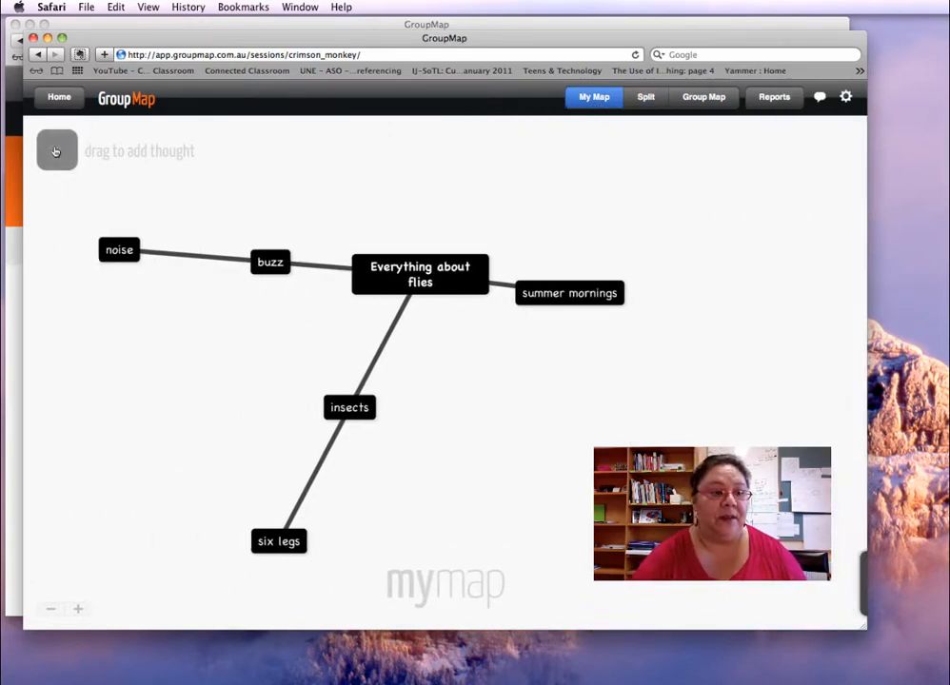
Leave the flies map for Home, browse Public Maps, then return to the My Maps list
click(59, 99)
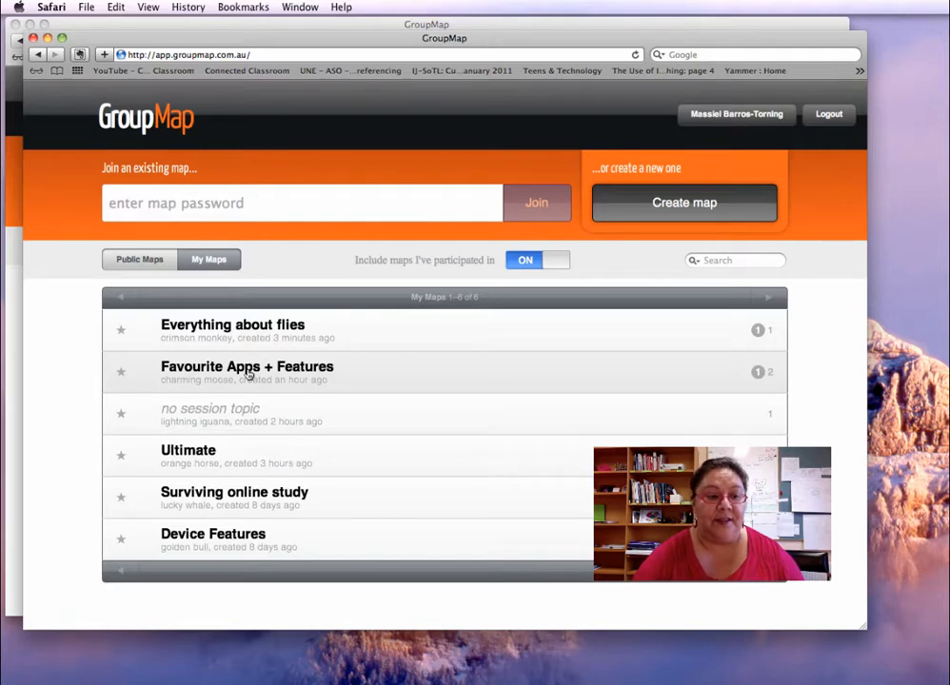
click(177, 203)
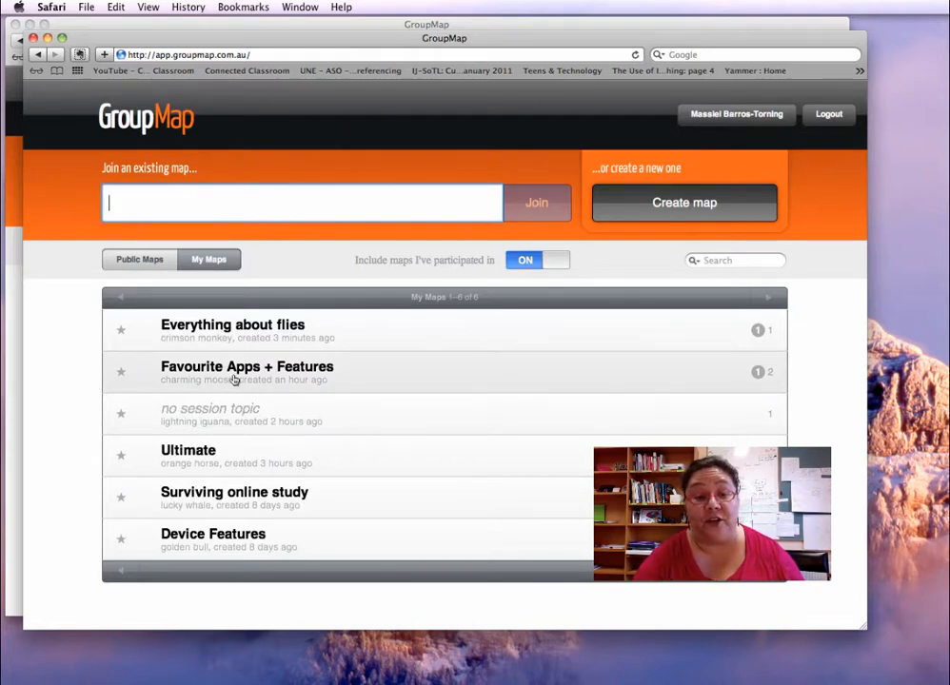
click(235, 379)
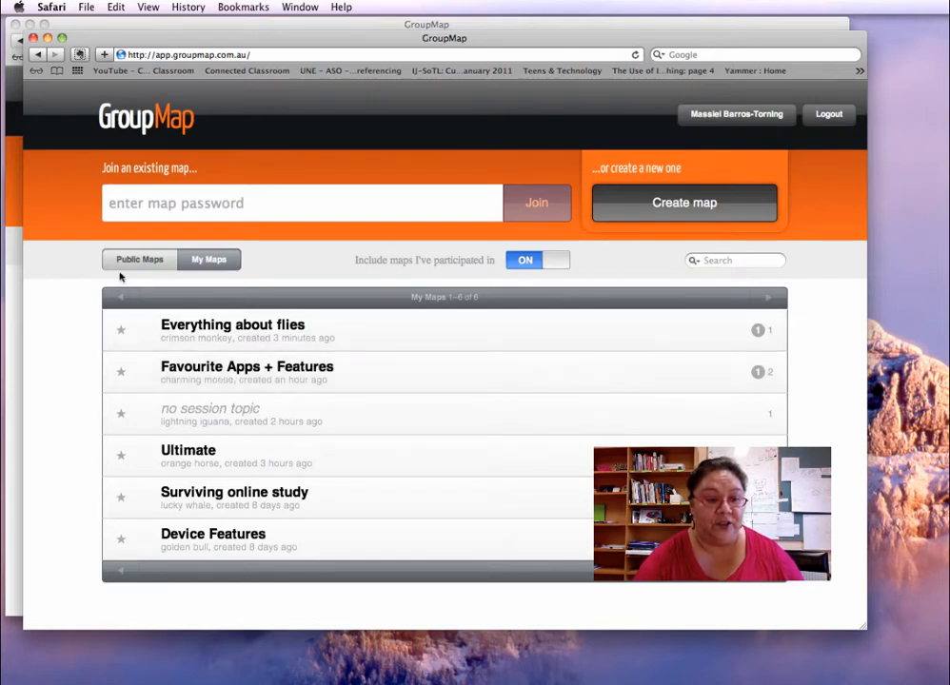
click(138, 261)
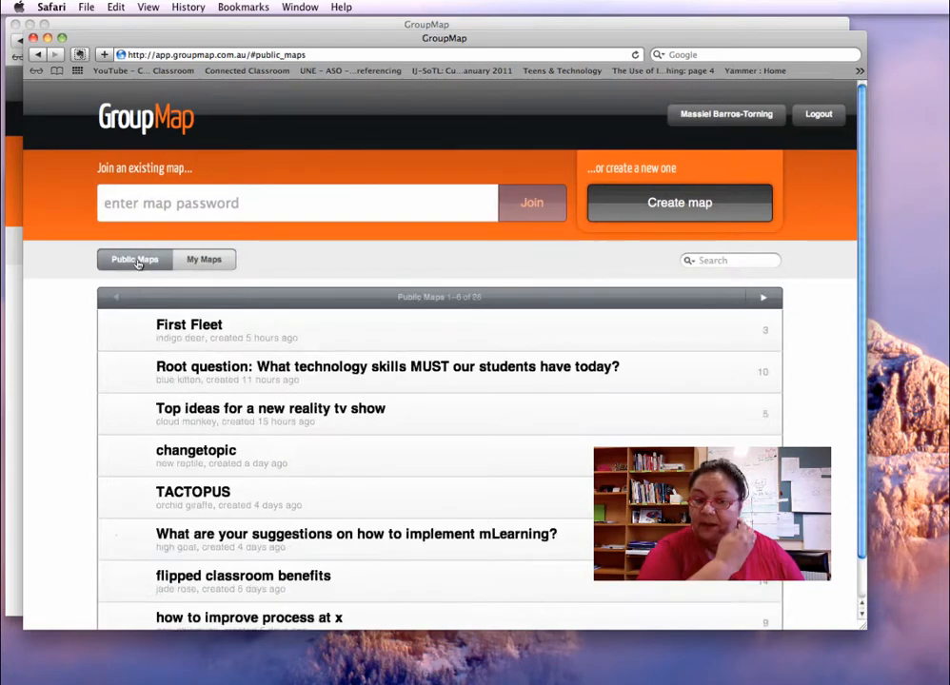
scroll(244, 461, down, 1)
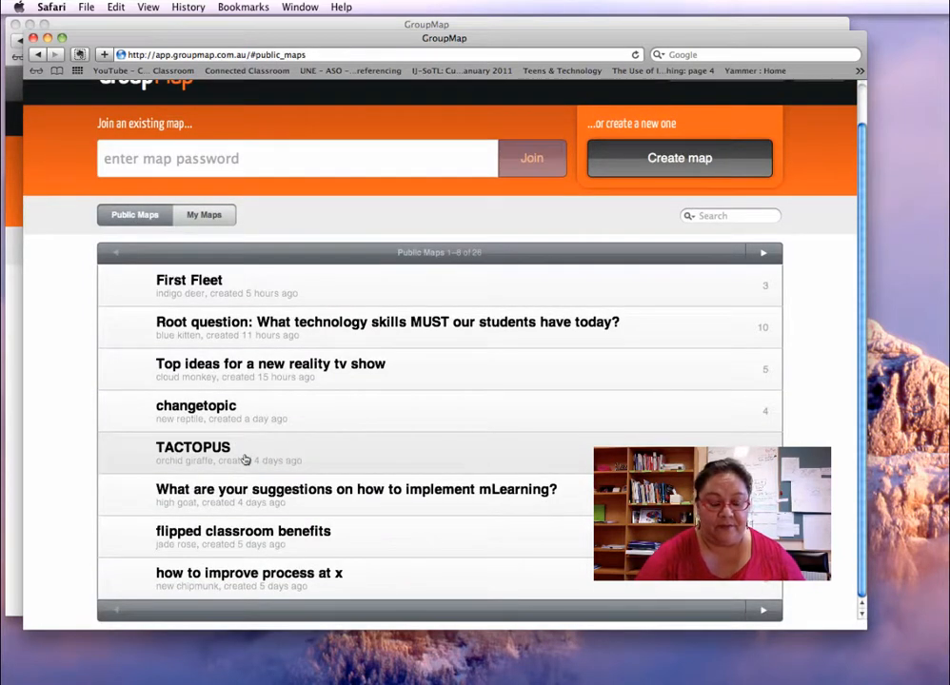
scroll(244, 460, up, 1)
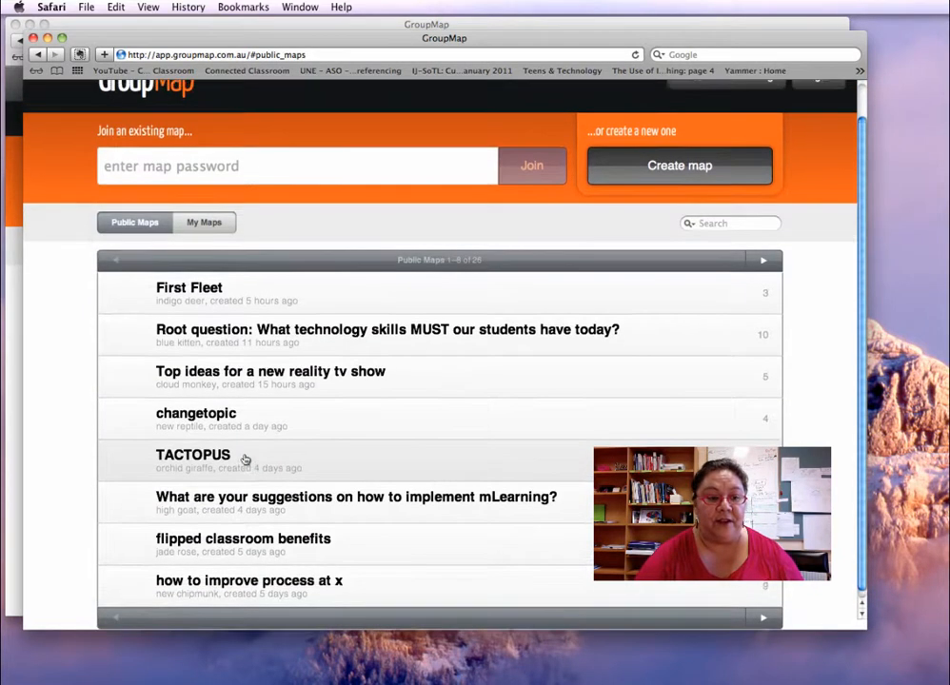
click(216, 227)
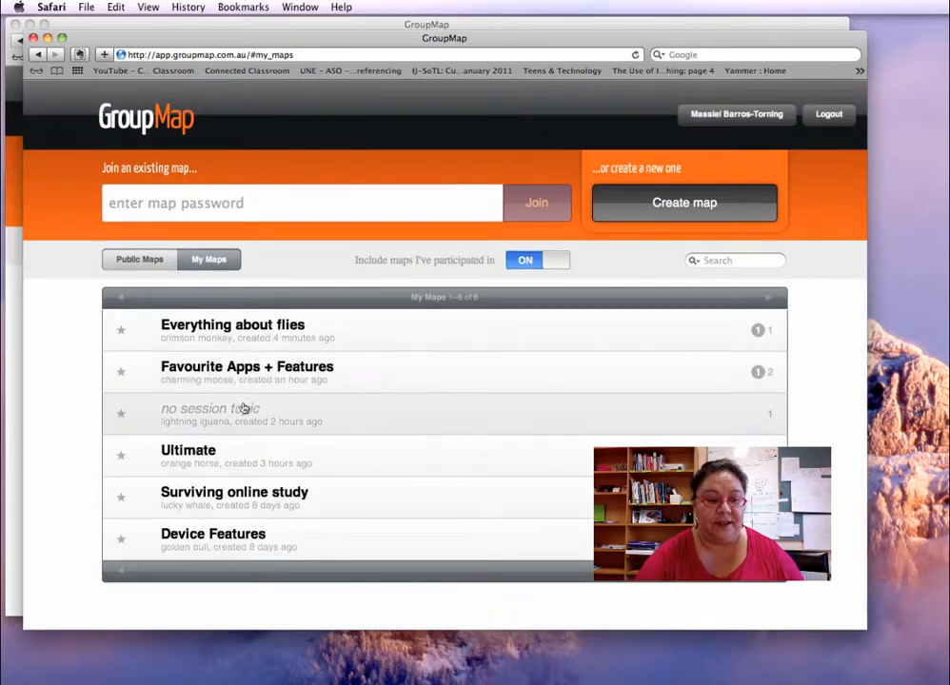
Open the 'Favourite Apps + Features' map, zoom the browser out, and switch to Split view
click(271, 377)
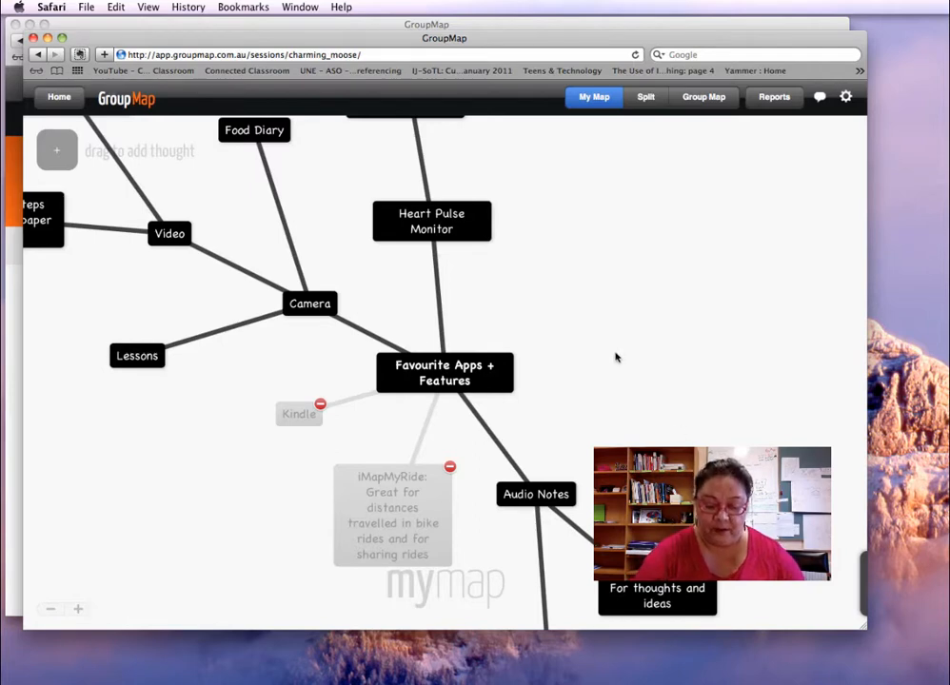
key(super+minus)
key(super+minus)
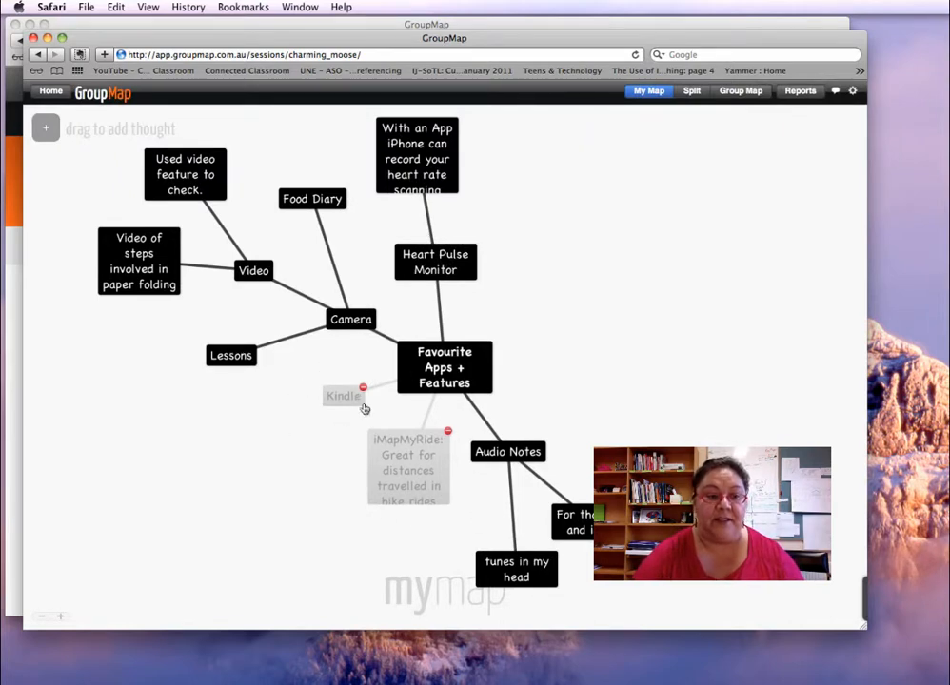
click(691, 91)
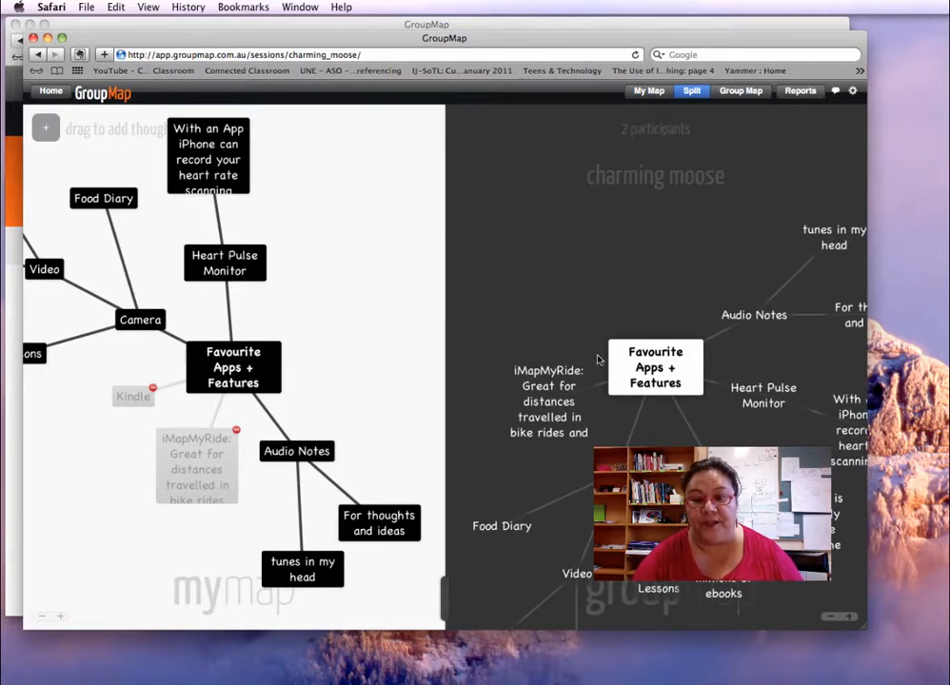
Switch to Group Map and scroll through merged thoughts like Kindle, Camera and Audio Notes
click(740, 91)
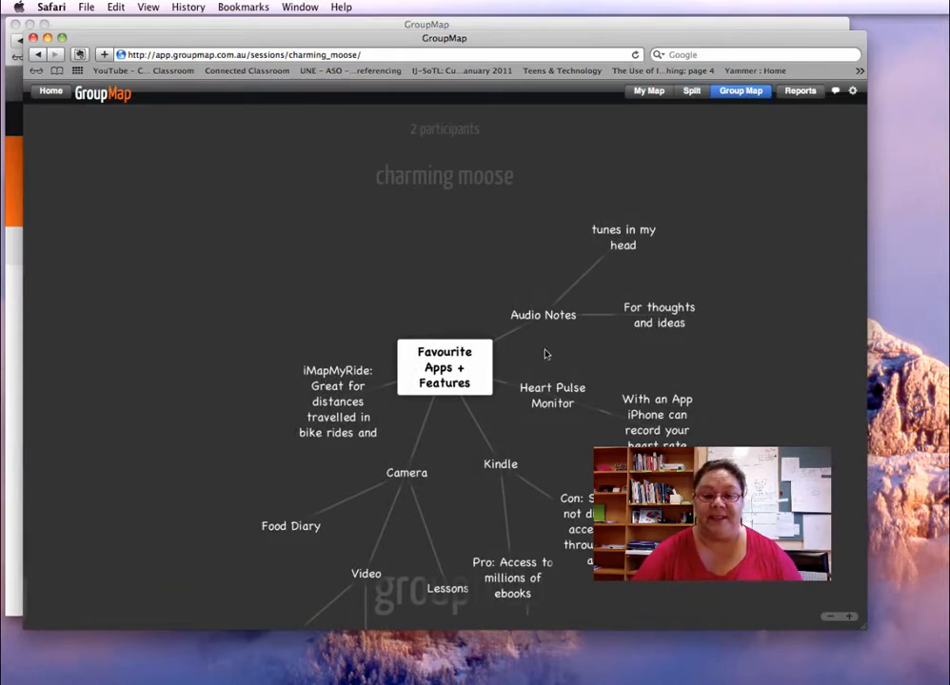
scroll(636, 439, down, 2)
scroll(637, 439, down, 4)
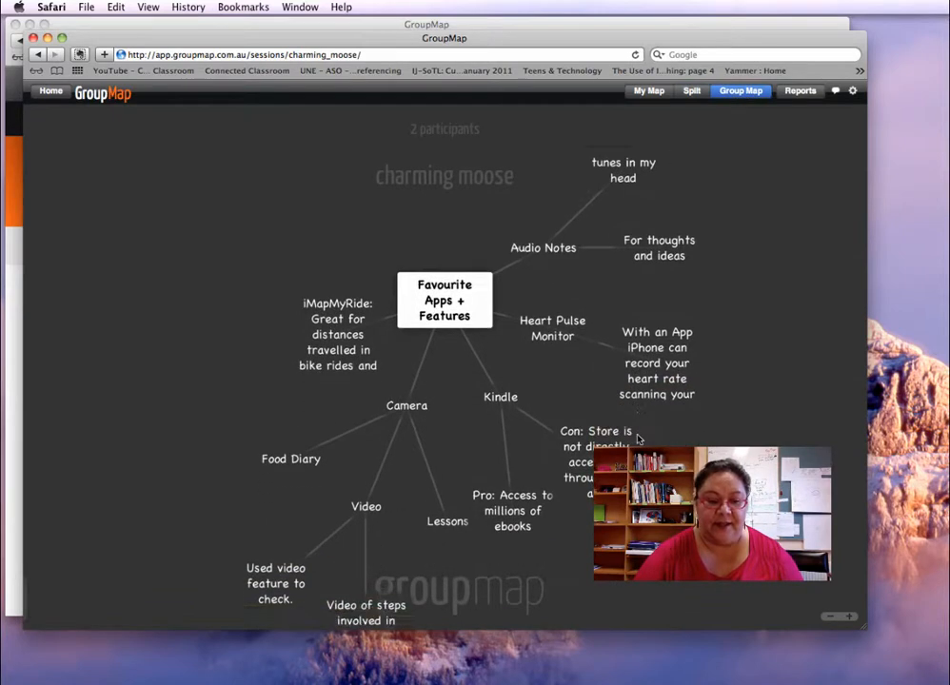
scroll(638, 438, up, 4)
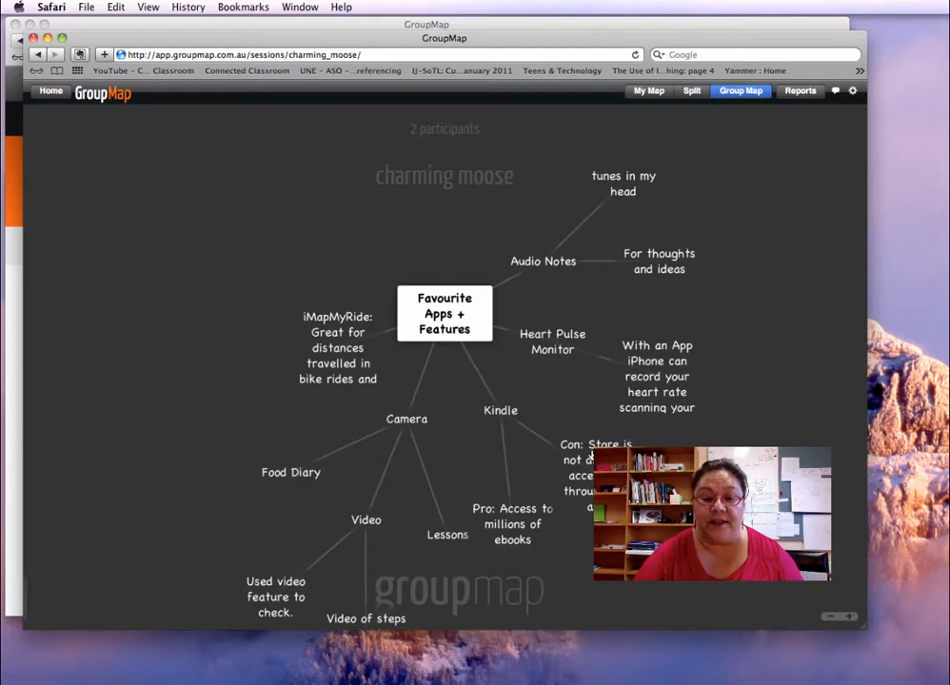
In My Map, accept the iMapMyRide suggestion and remove Kindle, then view the updated Group Map
click(649, 90)
click(438, 437)
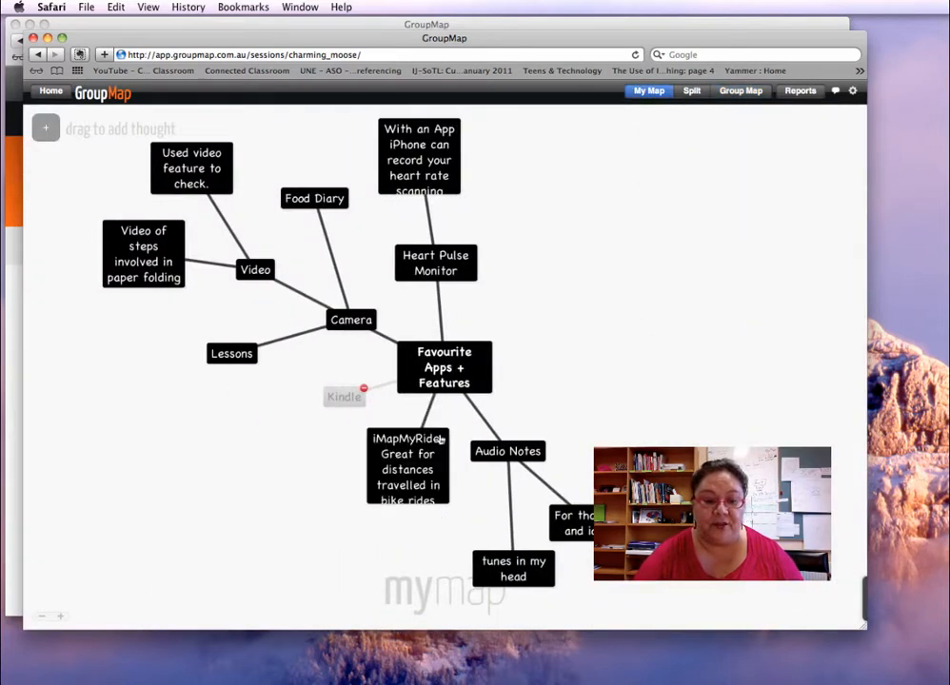
click(364, 389)
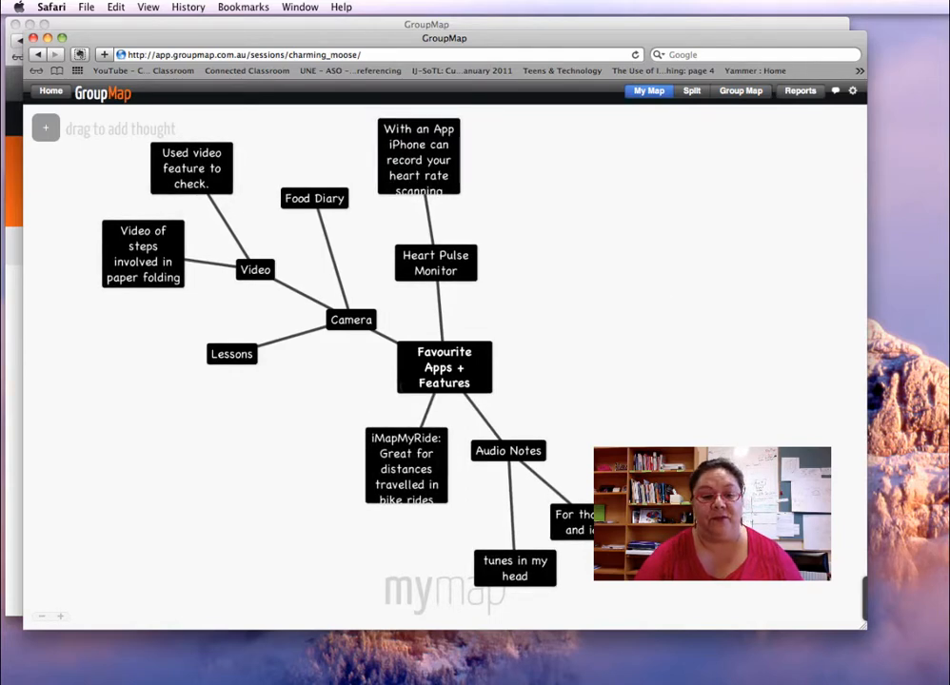
click(406, 384)
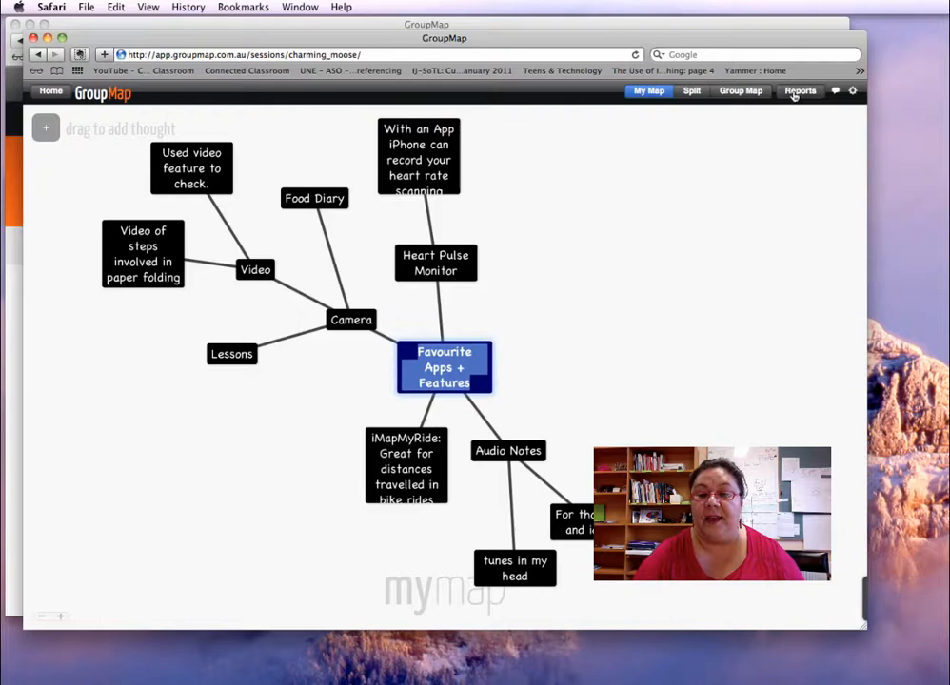
click(741, 92)
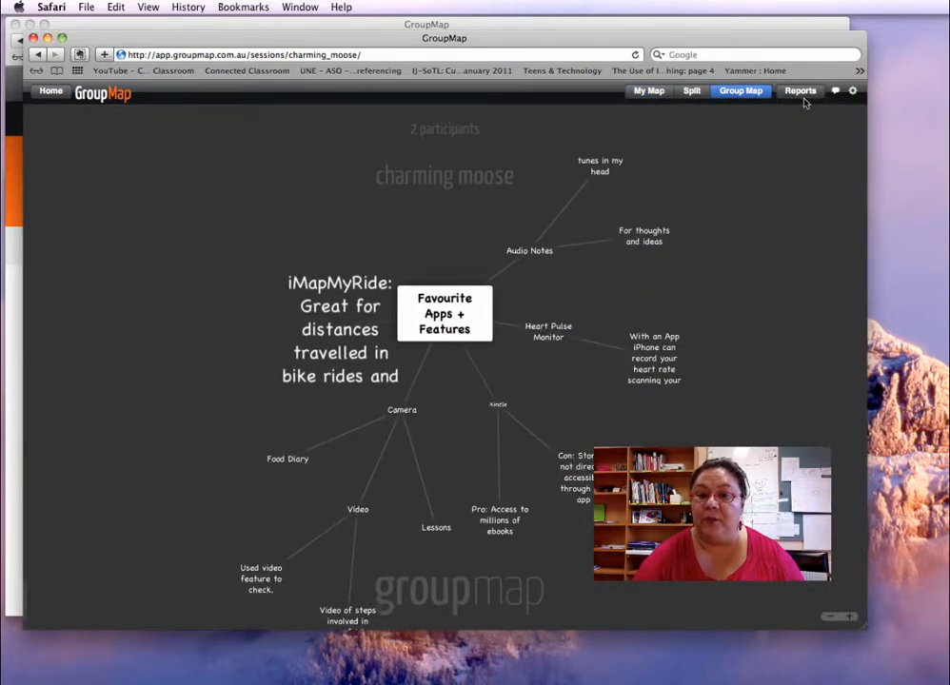
click(802, 99)
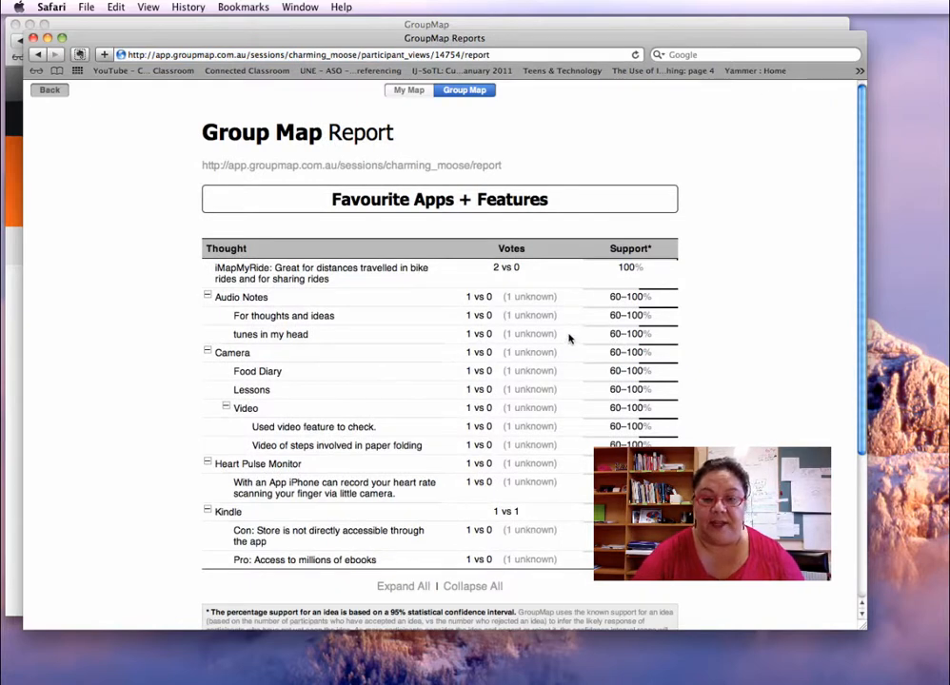
Review the report's votes, support and participation summary (15 ideas), then return to the map
scroll(569, 336, down, 1)
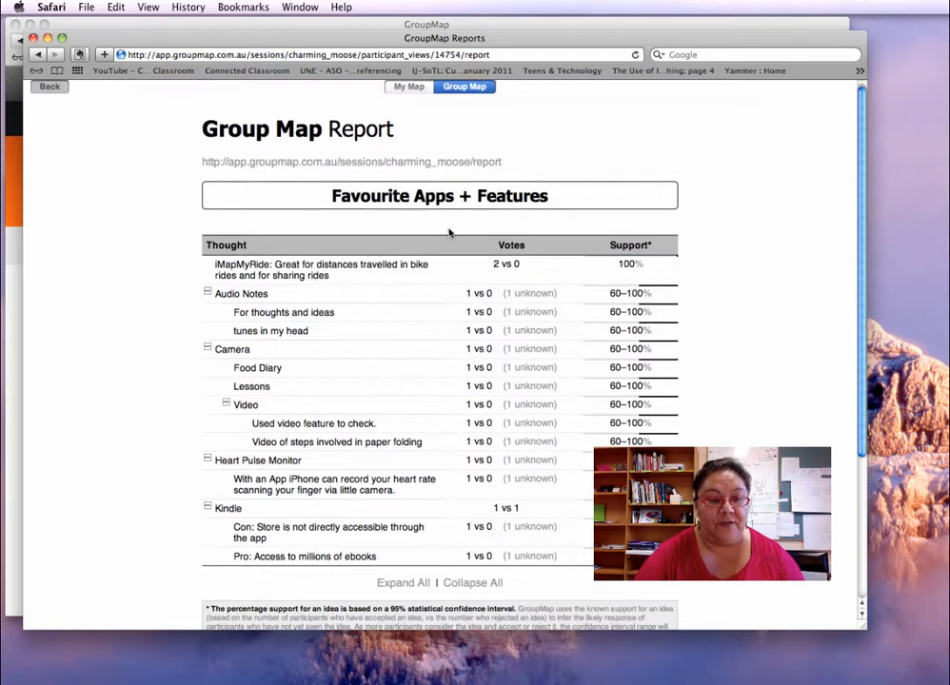
scroll(347, 185, down, 2)
scroll(438, 234, down, 3)
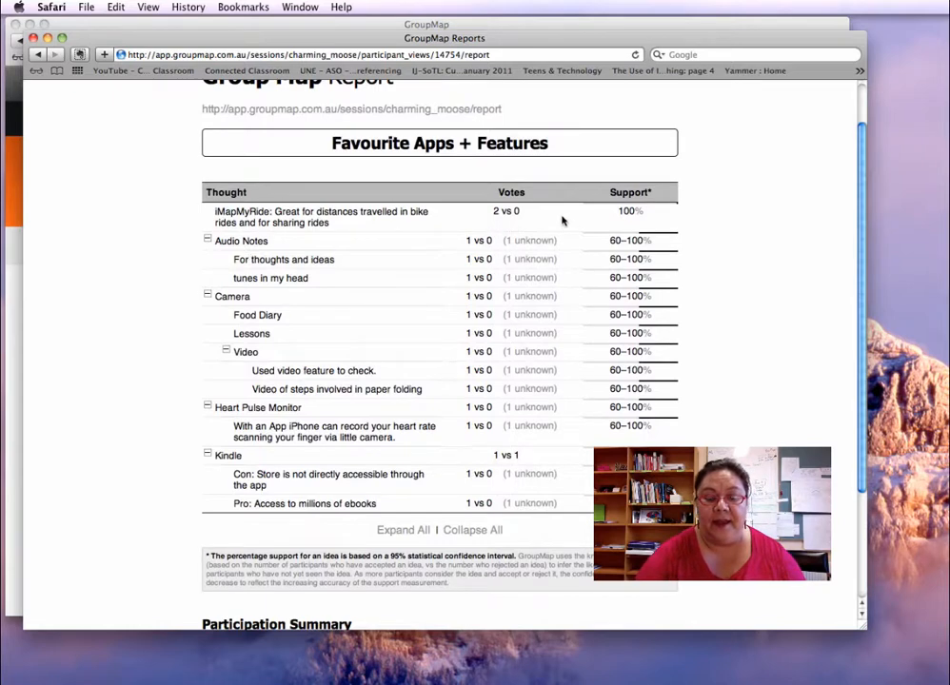
scroll(563, 221, down, 2)
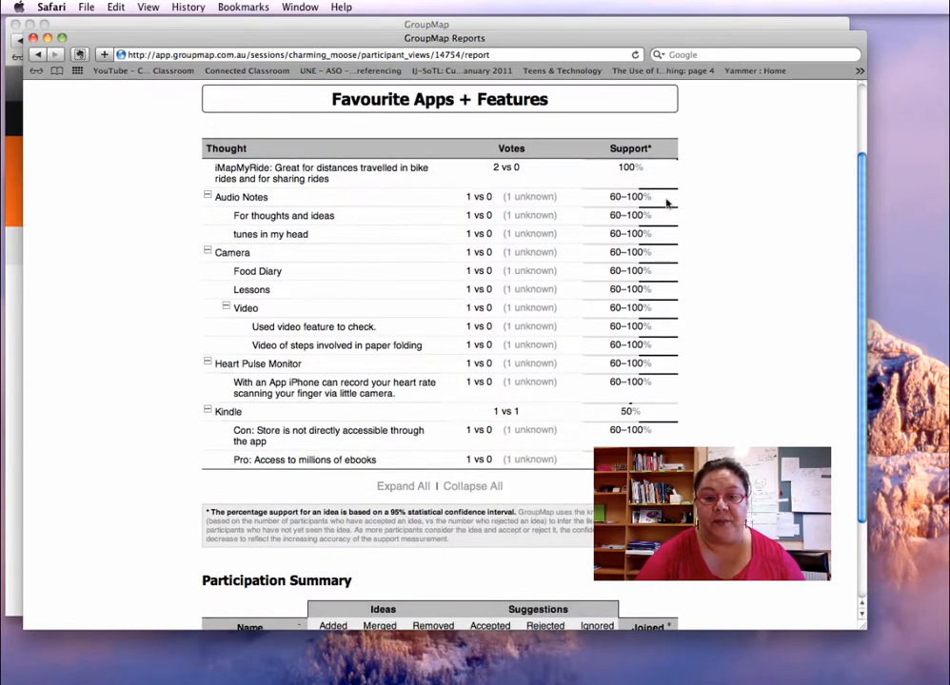
scroll(452, 363, down, 3)
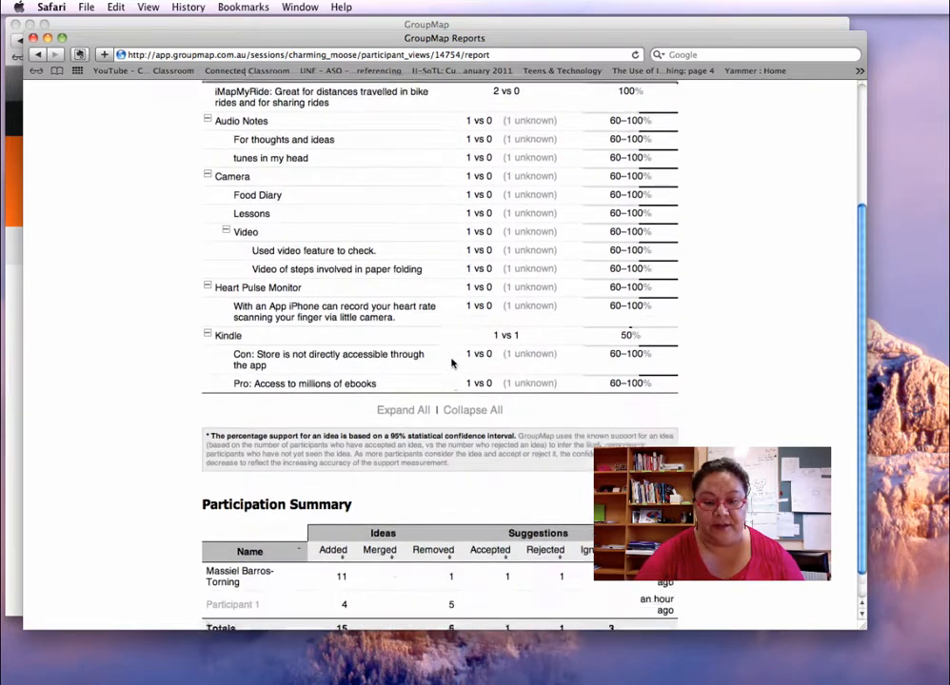
scroll(452, 362, down, 2)
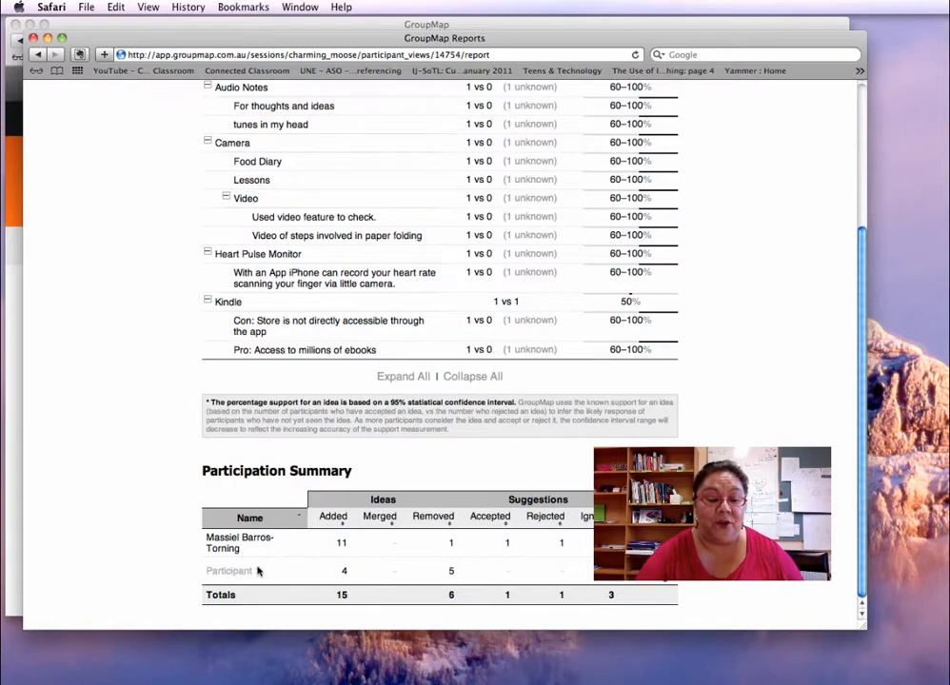
scroll(265, 367, up, 3)
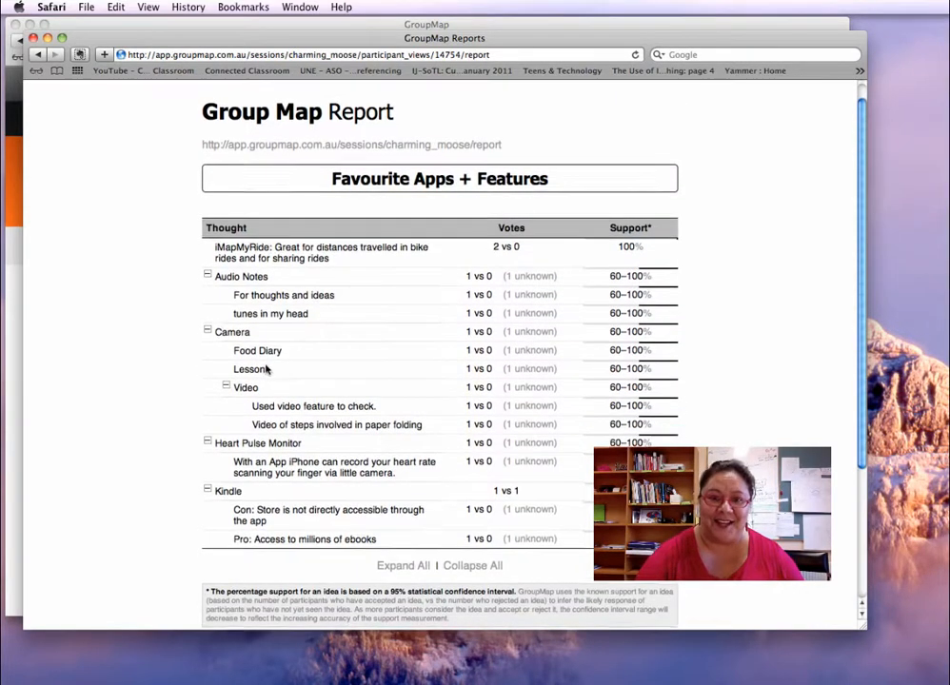
scroll(265, 370, down, 3)
scroll(266, 370, up, 3)
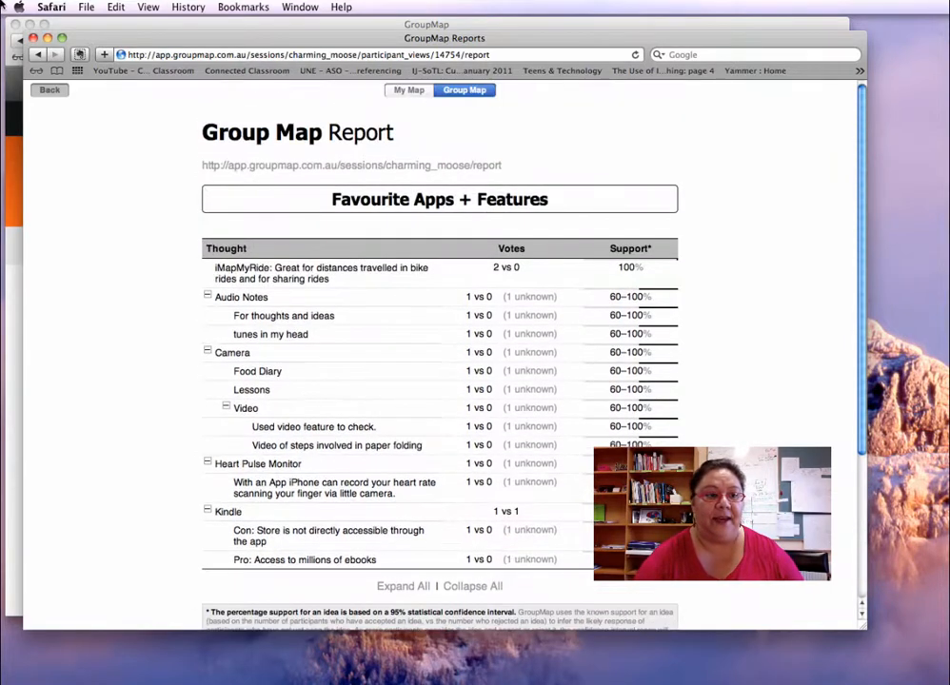
click(50, 91)
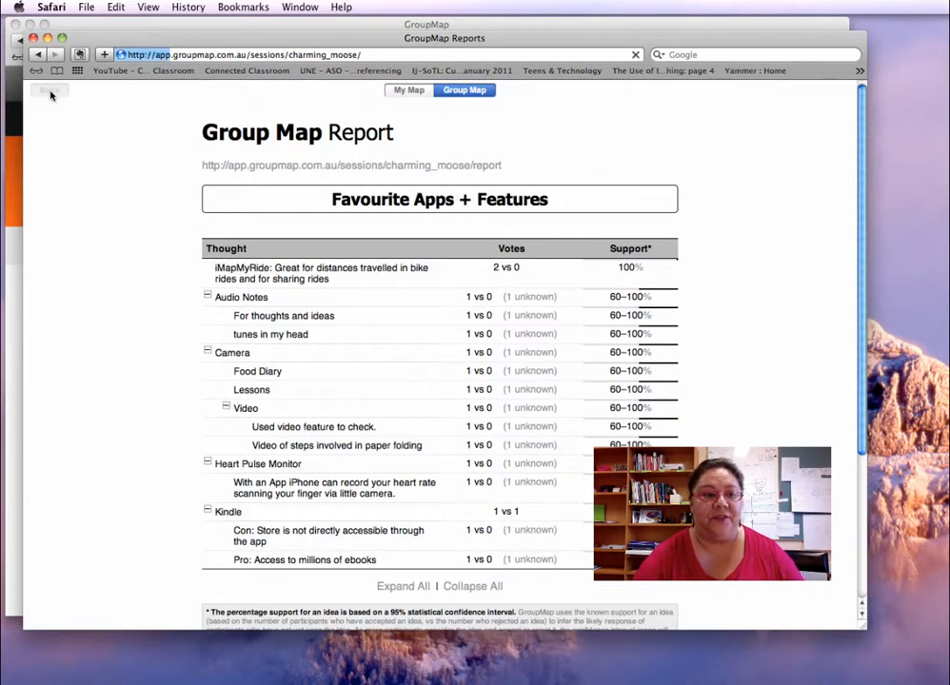